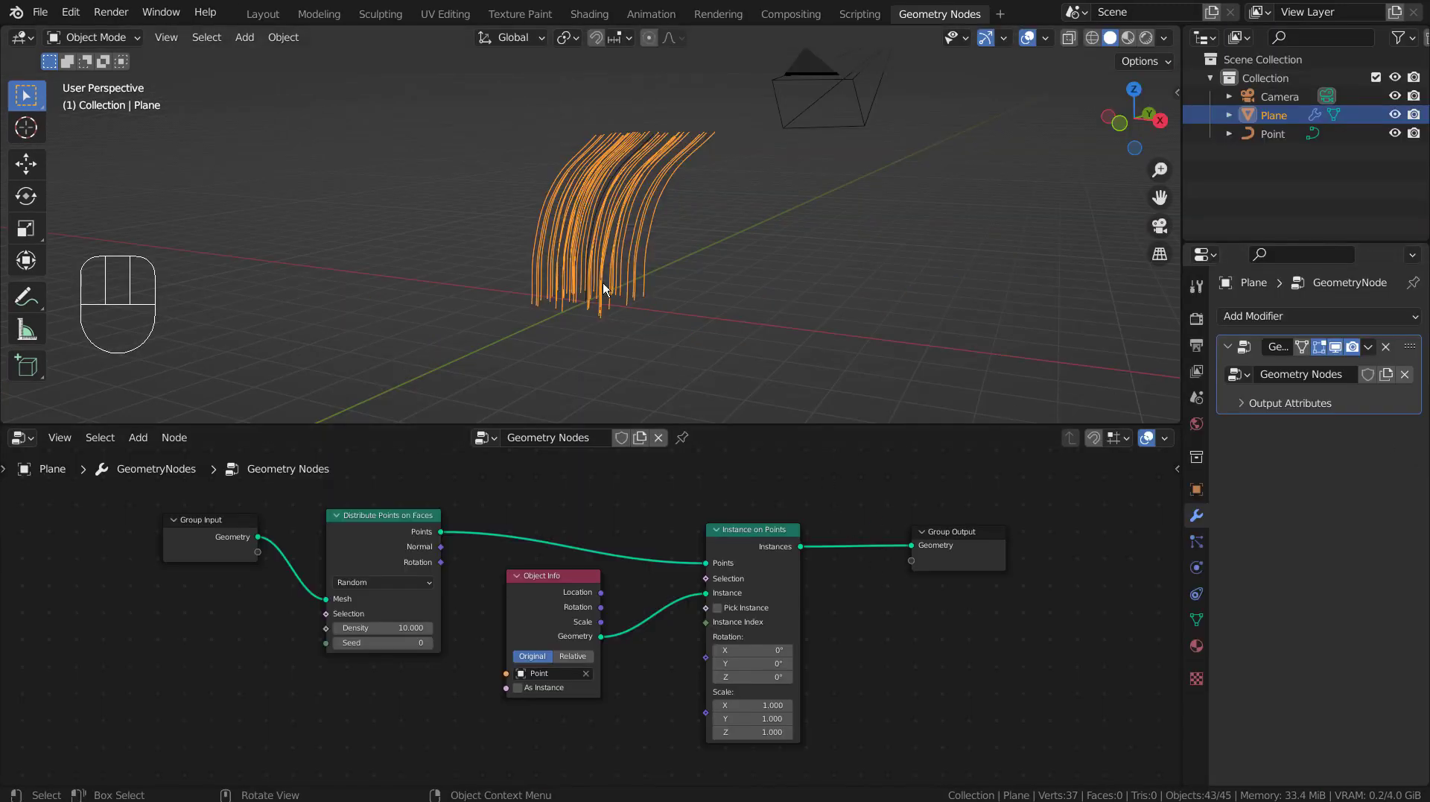
# Try various Z rotations on the curve instances, then reset the rotation to 0°
pyautogui.moveTo(745, 676); pyautogui.dragTo(827, 677)
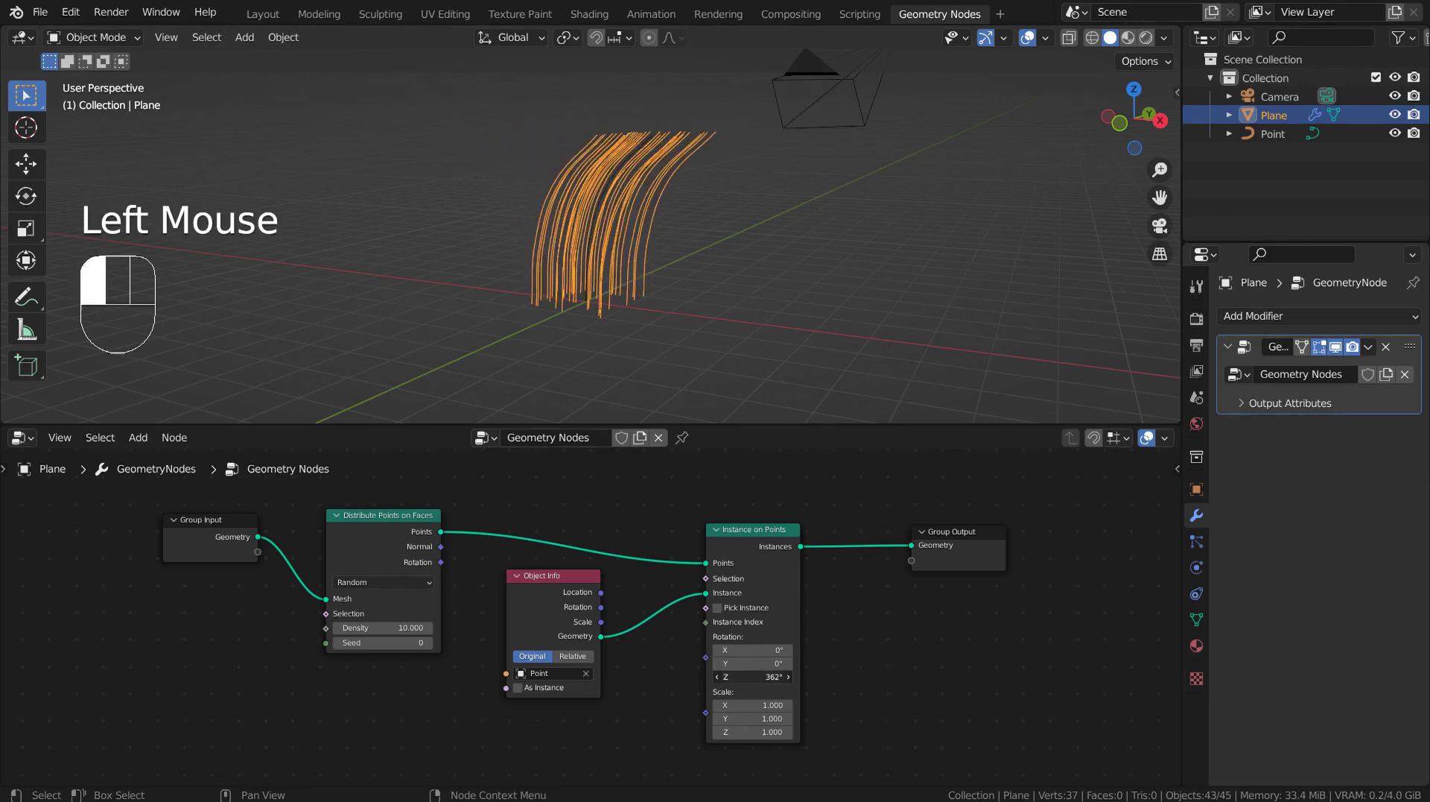
pyautogui.moveTo(827, 677); pyautogui.dragTo(864, 676)
pyautogui.press('KP_1')
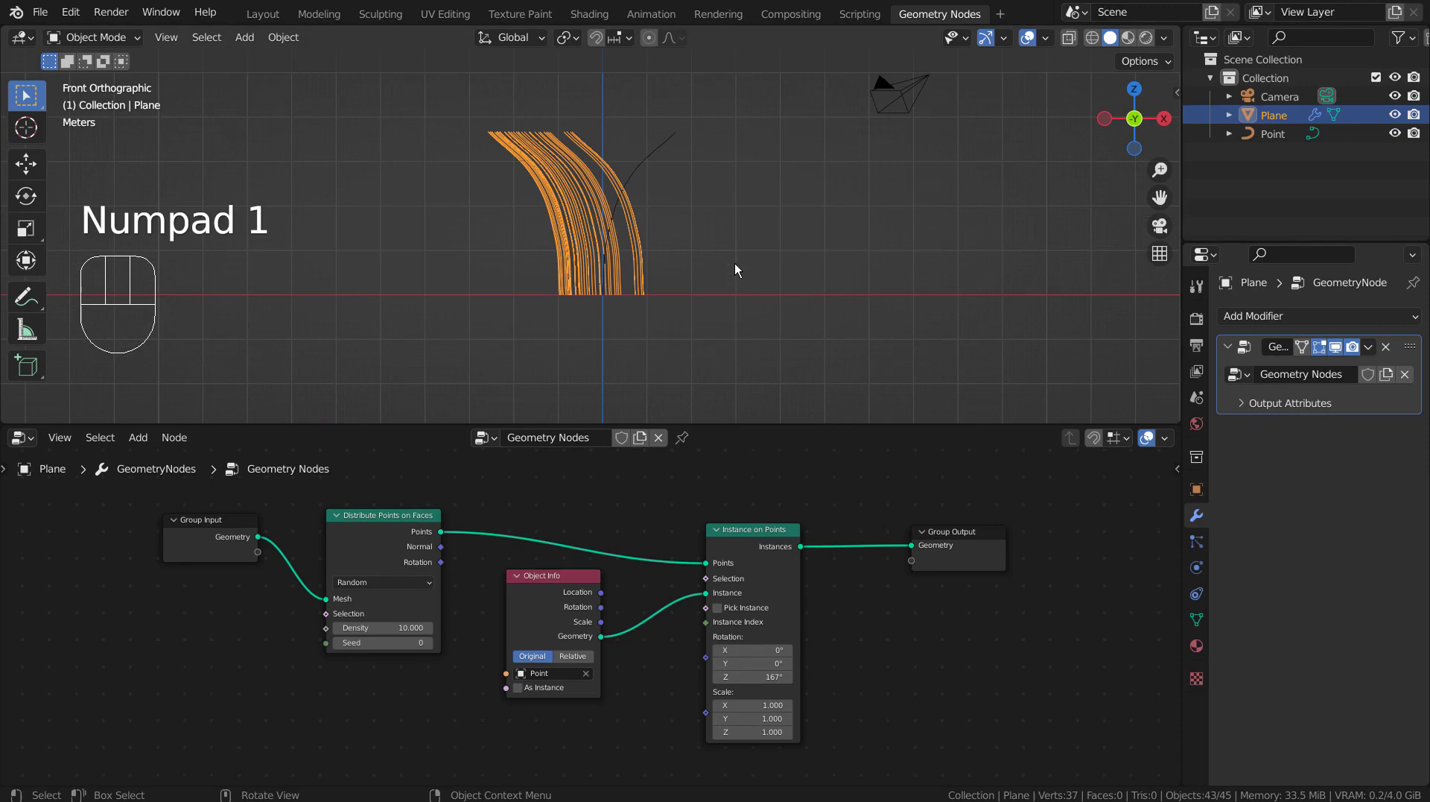
pyautogui.moveTo(775, 677); pyautogui.dragTo(943, 677)
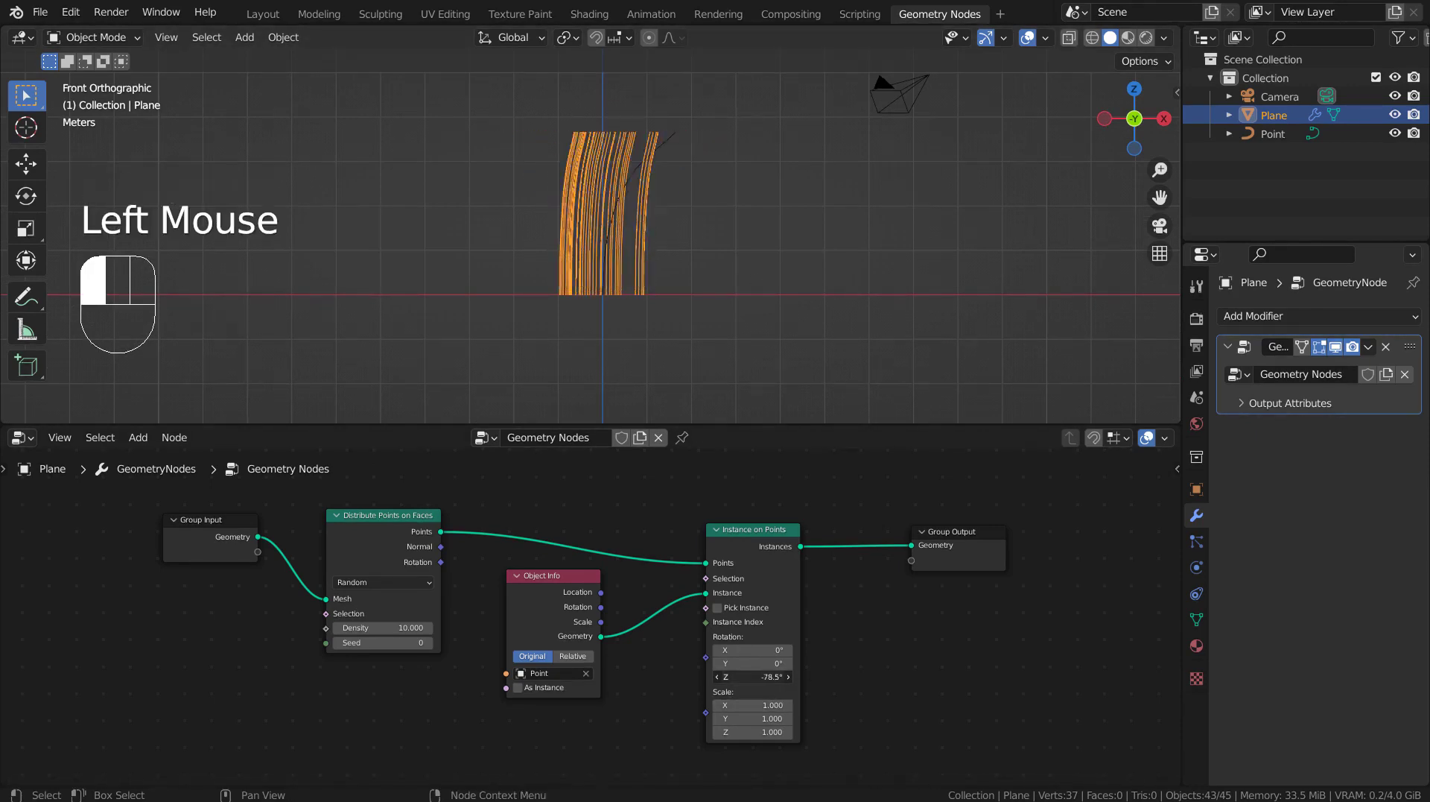
pyautogui.moveTo(775, 677); pyautogui.dragTo(373, 676)
pyautogui.moveTo(823, 134); pyautogui.dragTo(718, 305, button='middle')
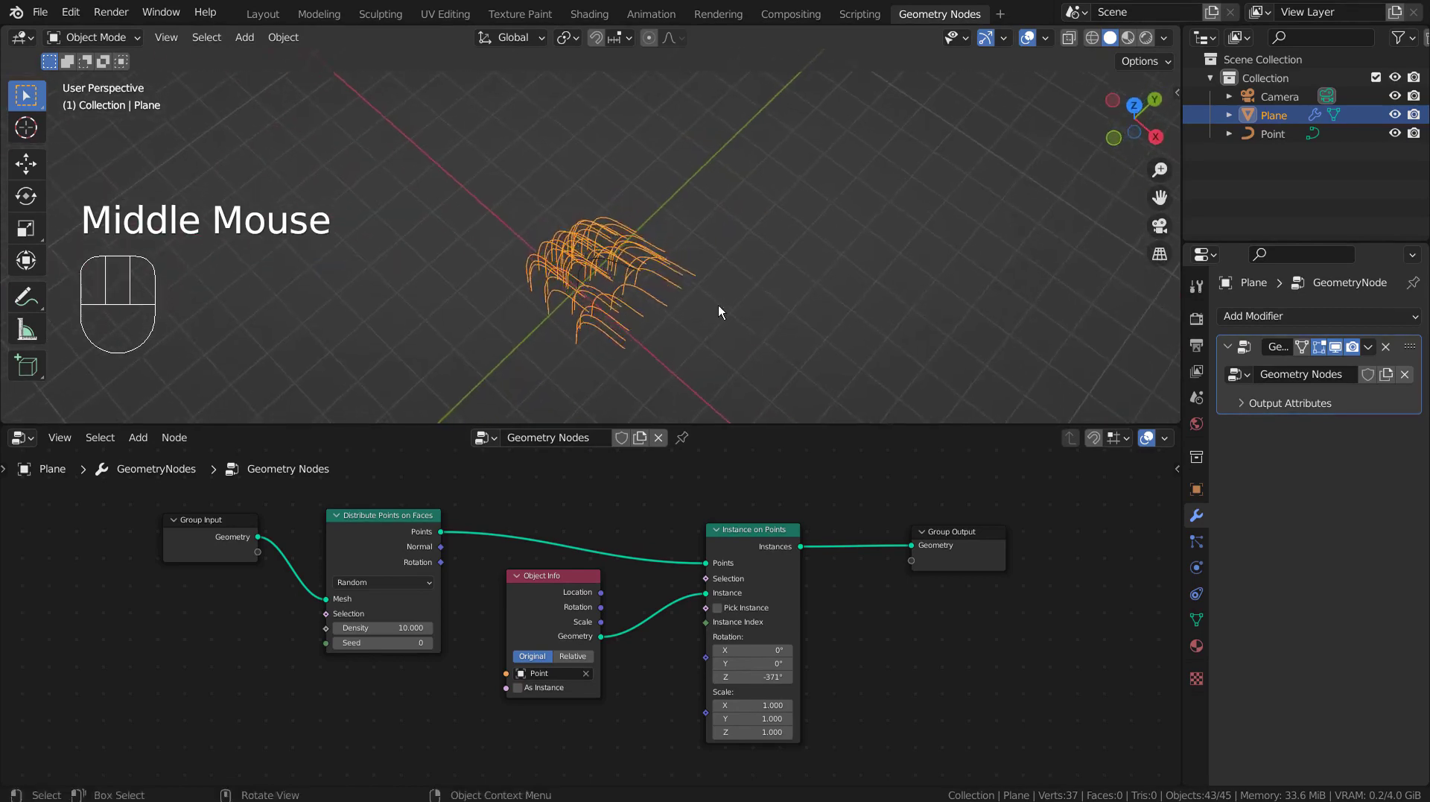
pyautogui.moveTo(745, 678)
pyautogui.mouseDown()
pyautogui.moveTo(1065, 679)
pyautogui.moveTo(745, 678)
pyautogui.mouseUp()
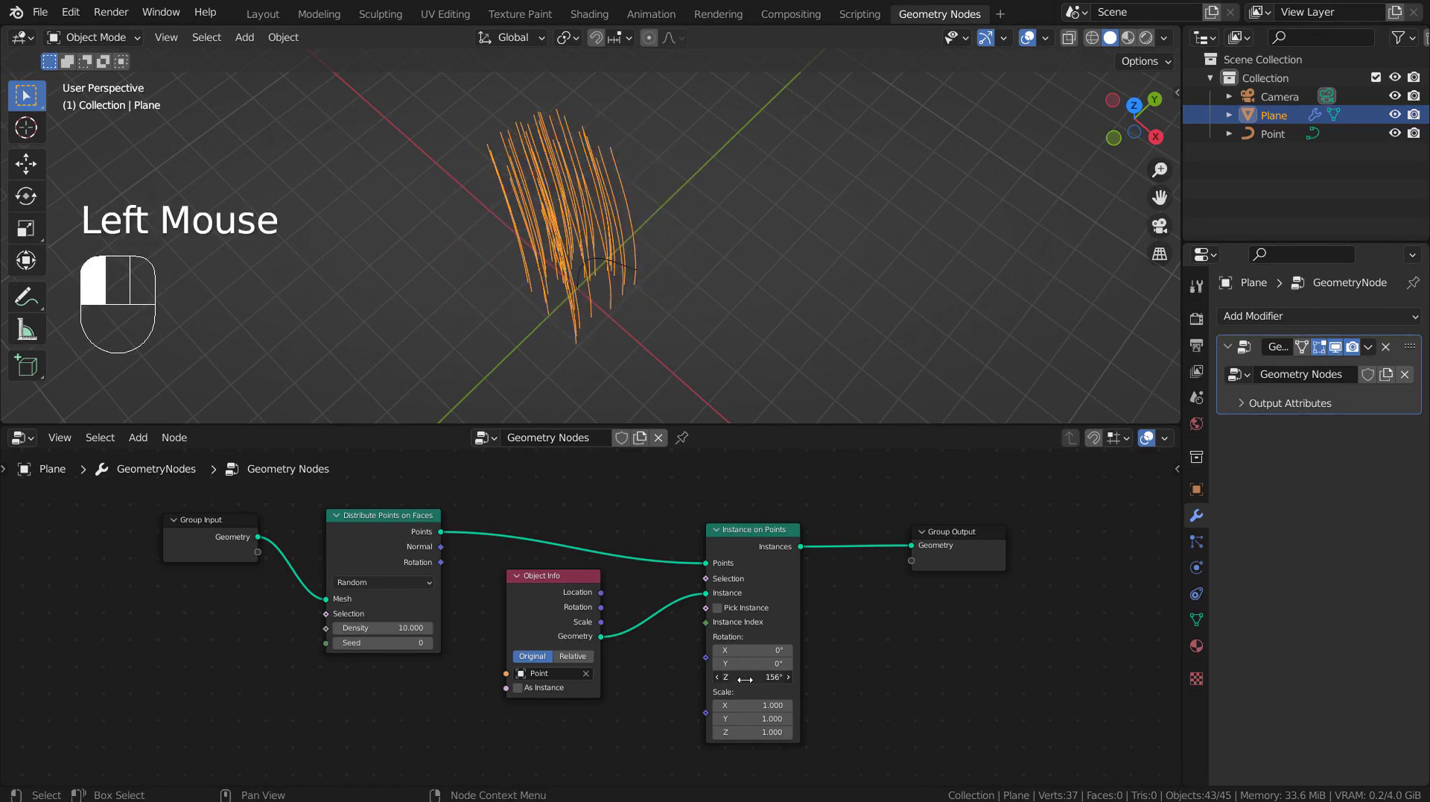
pyautogui.write('0')
pyautogui.press('Return')
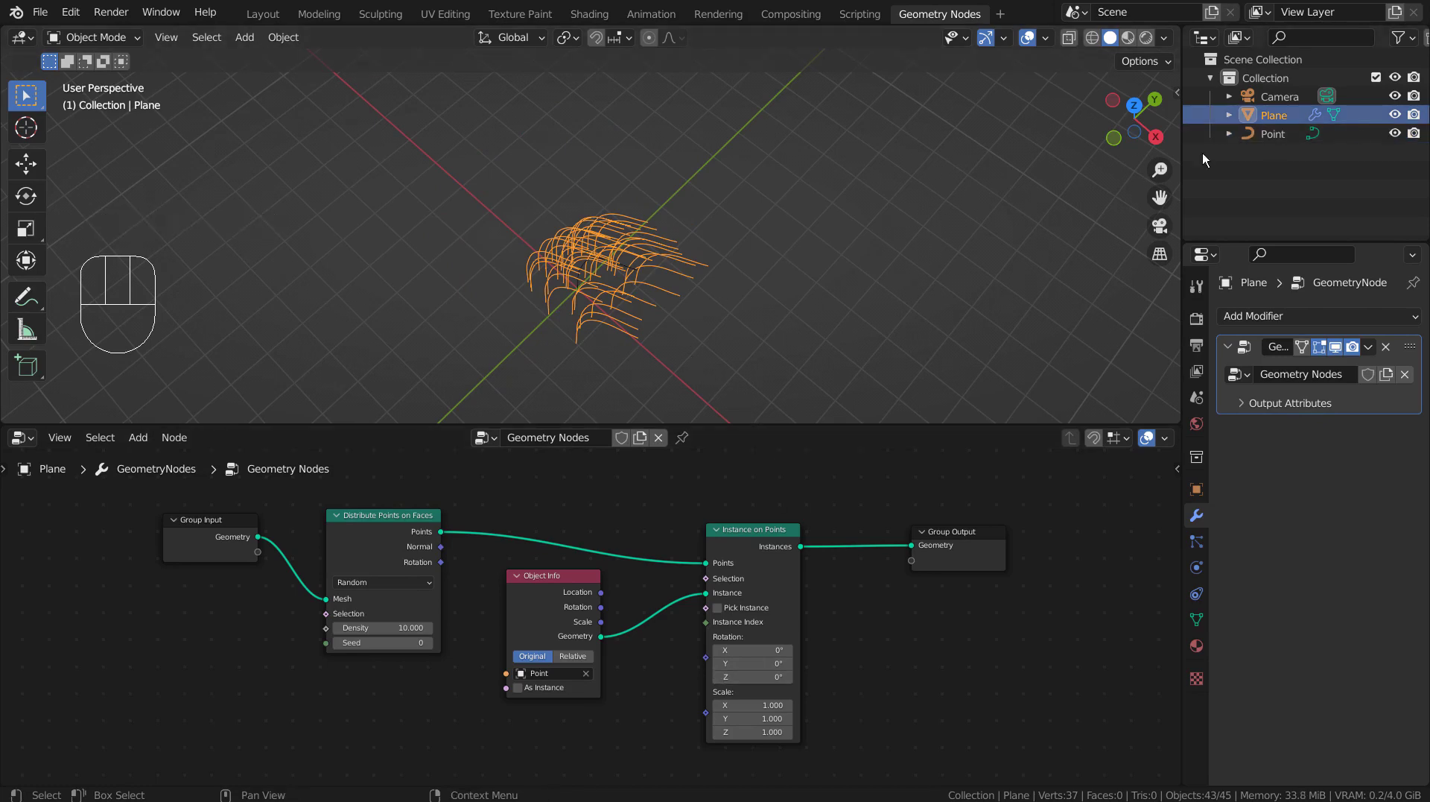
# Hide the hair modifier in the viewport, inspect the plane's grid, and hide the original plane
pyautogui.moveTo(604, 352); pyautogui.dragTo(654, 230, button='middle')
pyautogui.click(627, 225)
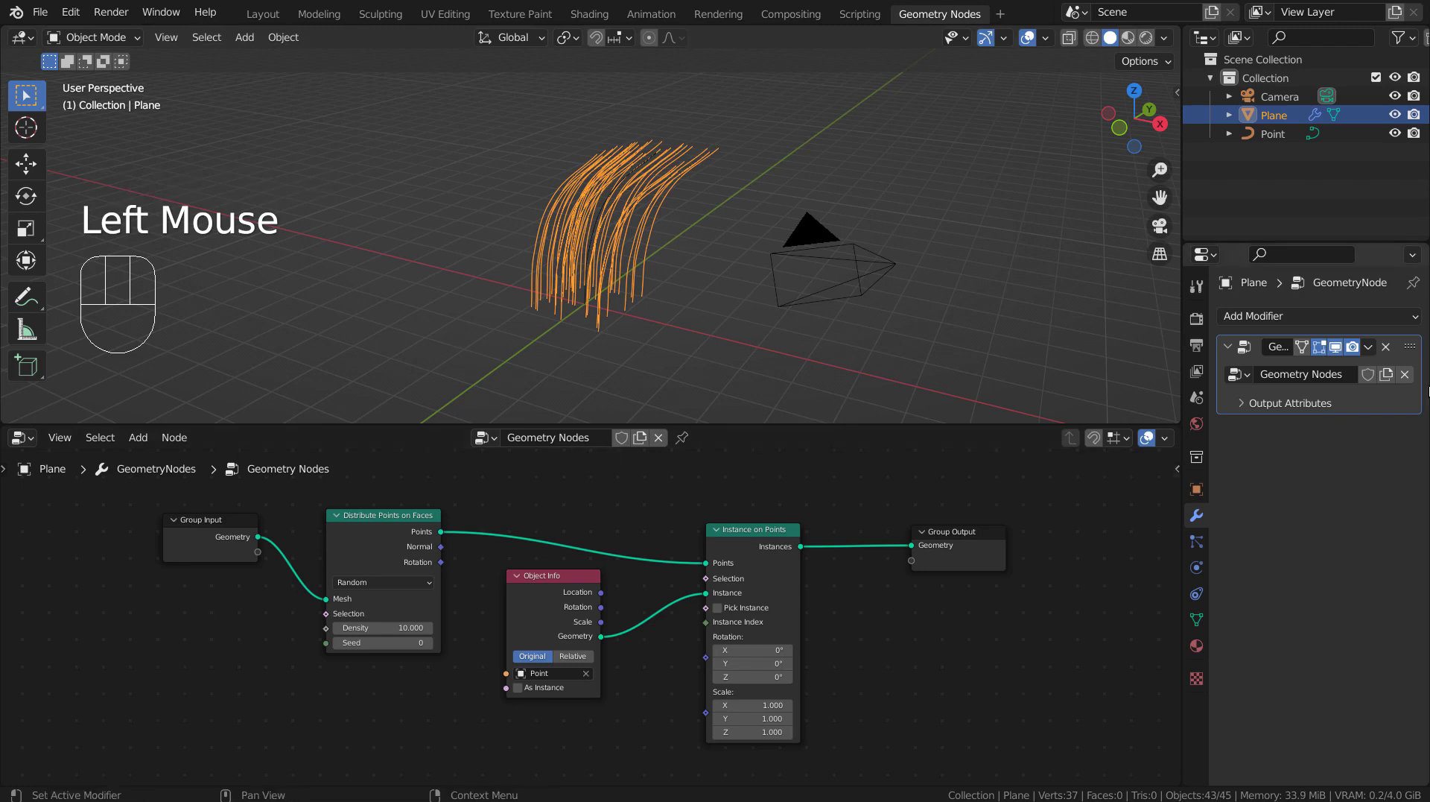
pyautogui.click(1335, 348)
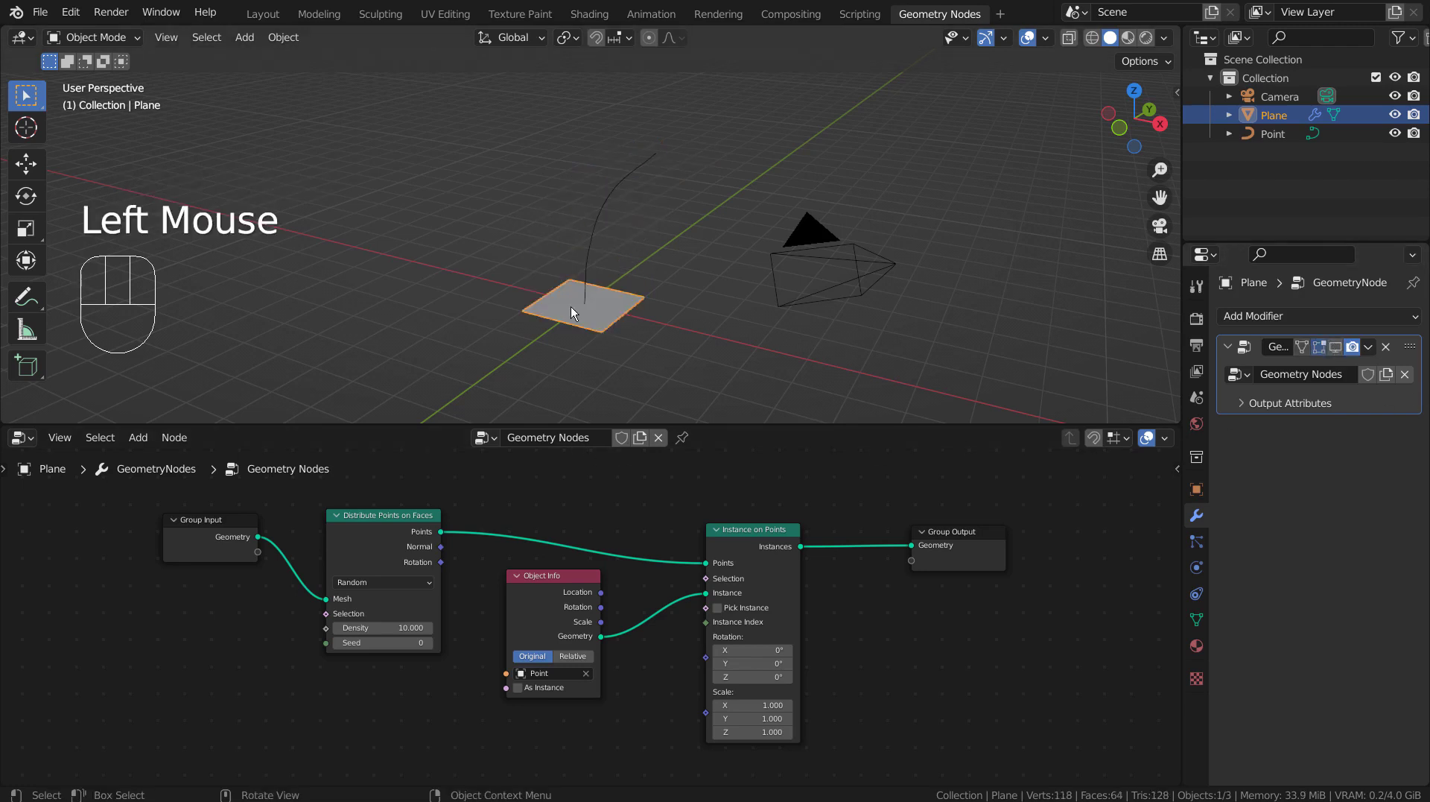
pyautogui.press('Tab')
pyautogui.scroll(2, 571, 306)
pyautogui.moveTo(572, 313)
pyautogui.keyDown('shift'); pyautogui.mouseDown(button='middle')
pyautogui.moveTo(703, 182)
pyautogui.moveTo(675, 314)
pyautogui.moveTo(576, 265)
pyautogui.mouseUp(button='middle'); pyautogui.keyUp('shift')
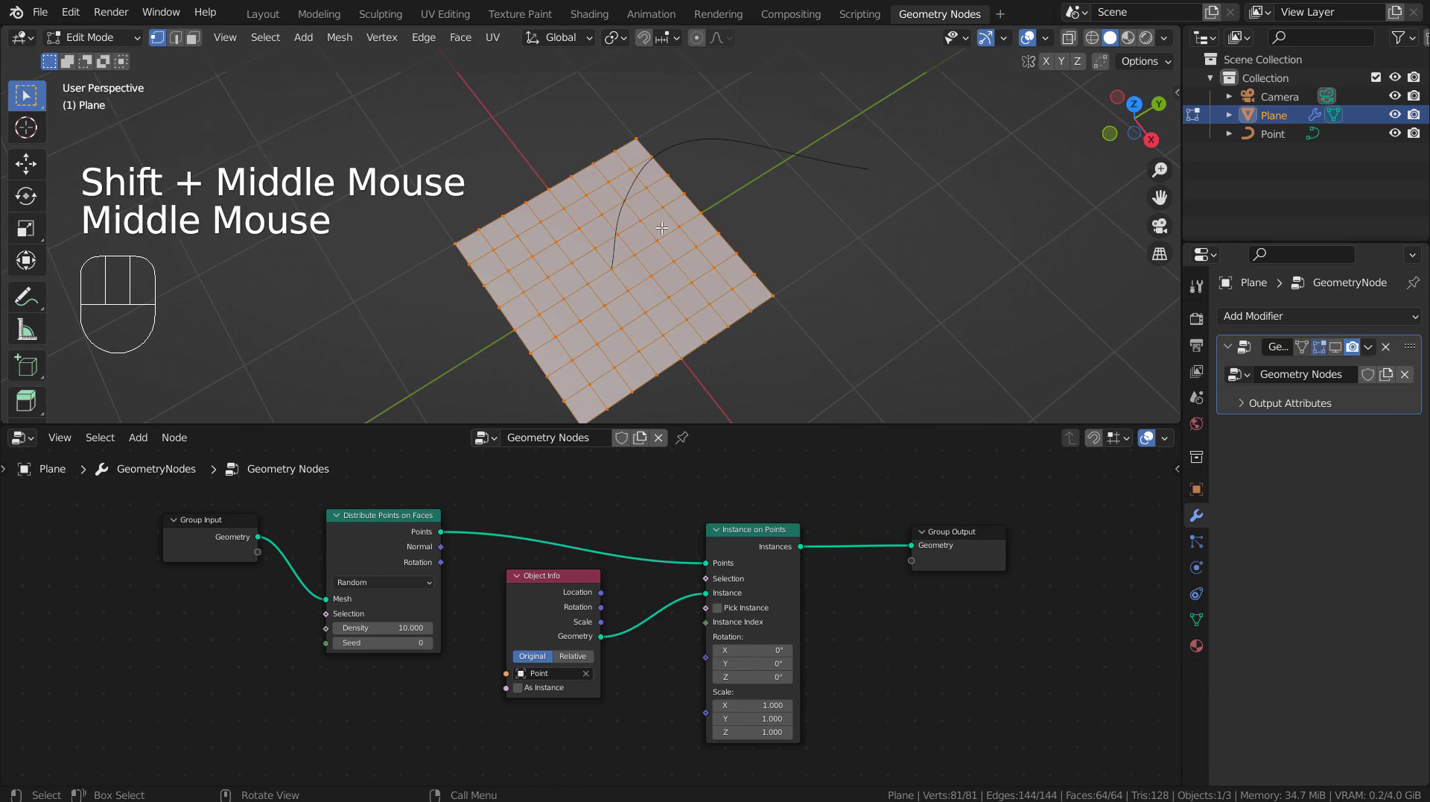
pyautogui.press('Tab')
pyautogui.click(1397, 117)
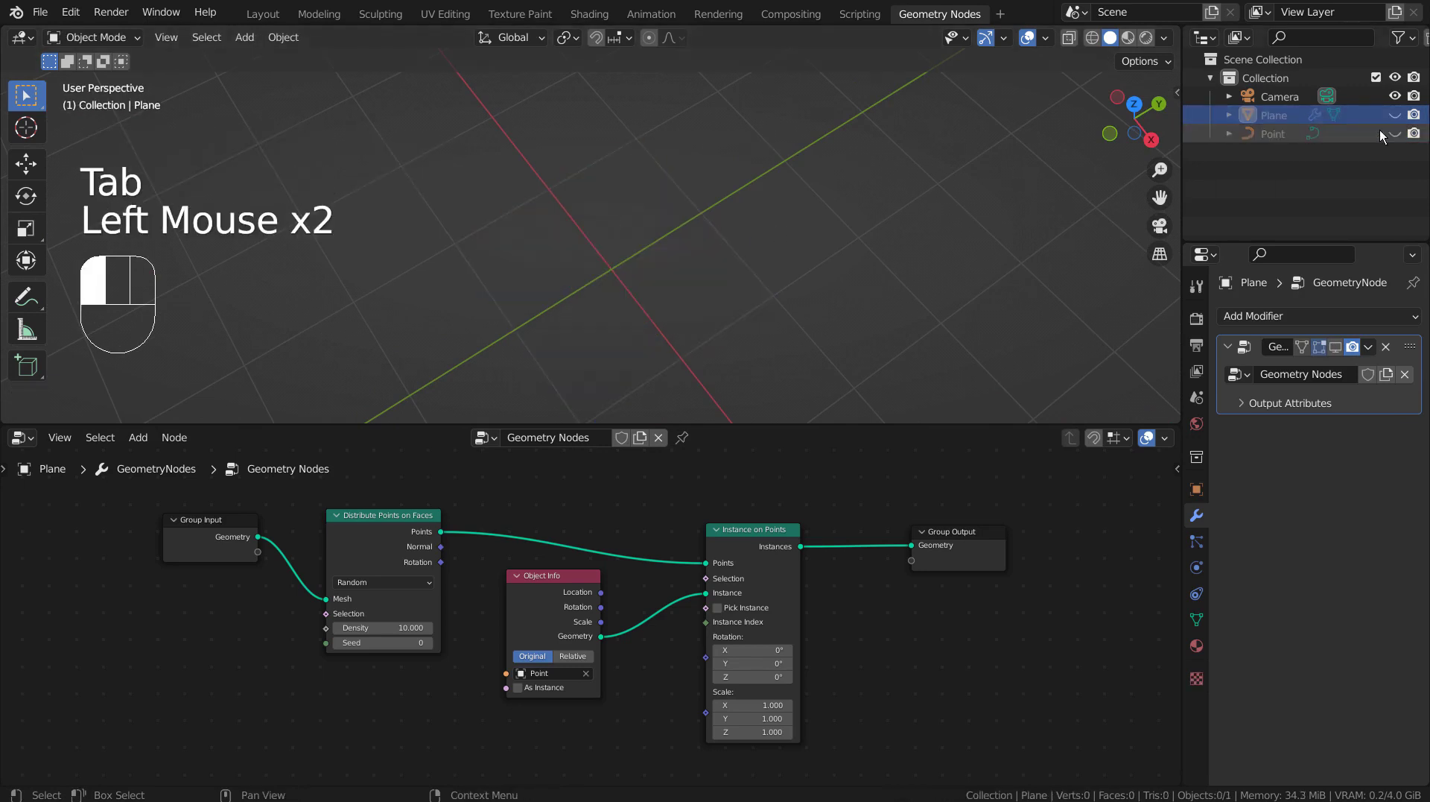
pyautogui.hotkey('shift', 'a')
# Add a new plane, subdivide it with 10 cuts, and view it from the front
pyautogui.click(616, 277)
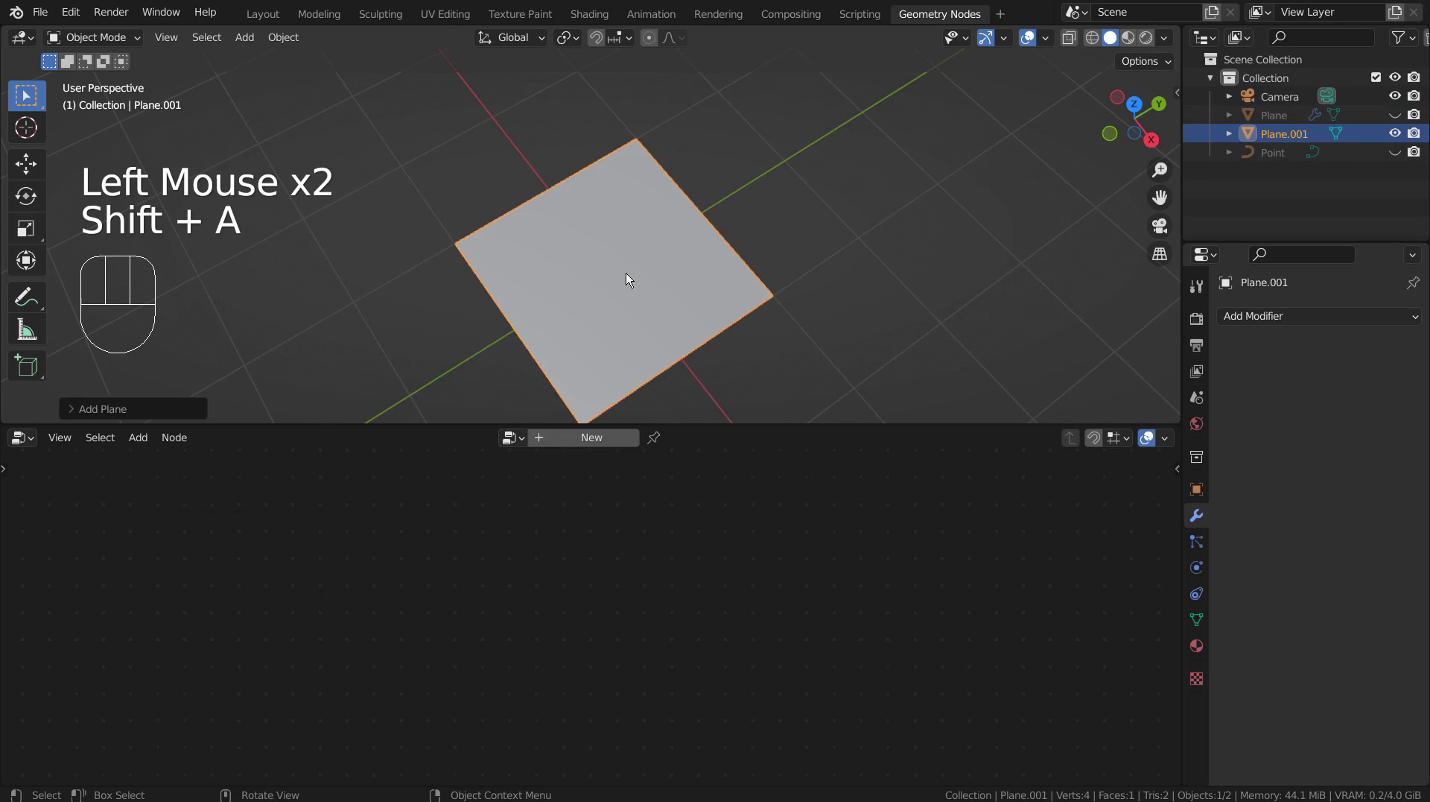
pyautogui.press('Tab')
pyautogui.moveTo(626, 273); pyautogui.dragTo(613, 295, button='right')
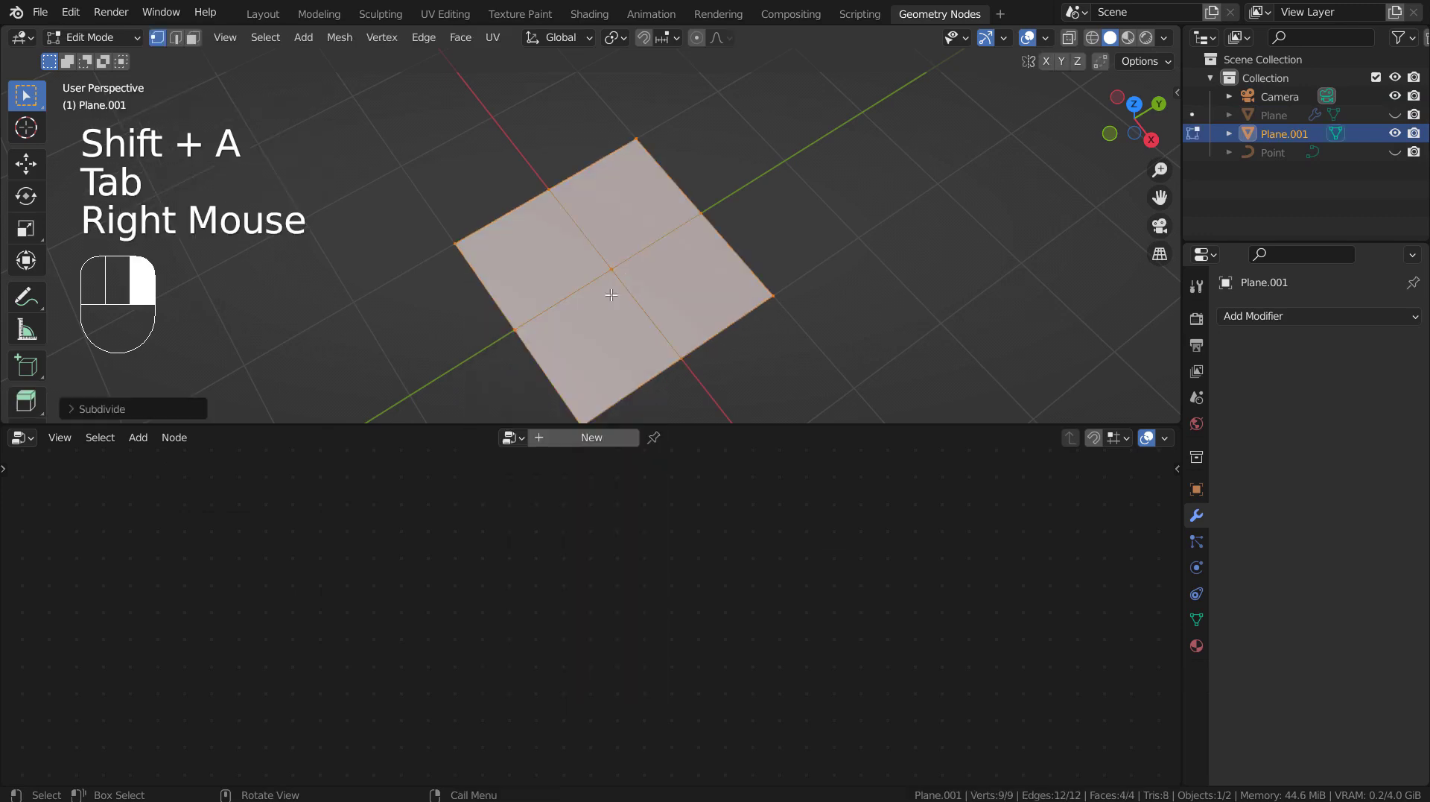
pyautogui.click(132, 409)
pyautogui.click(277, 281)
pyautogui.write('5')
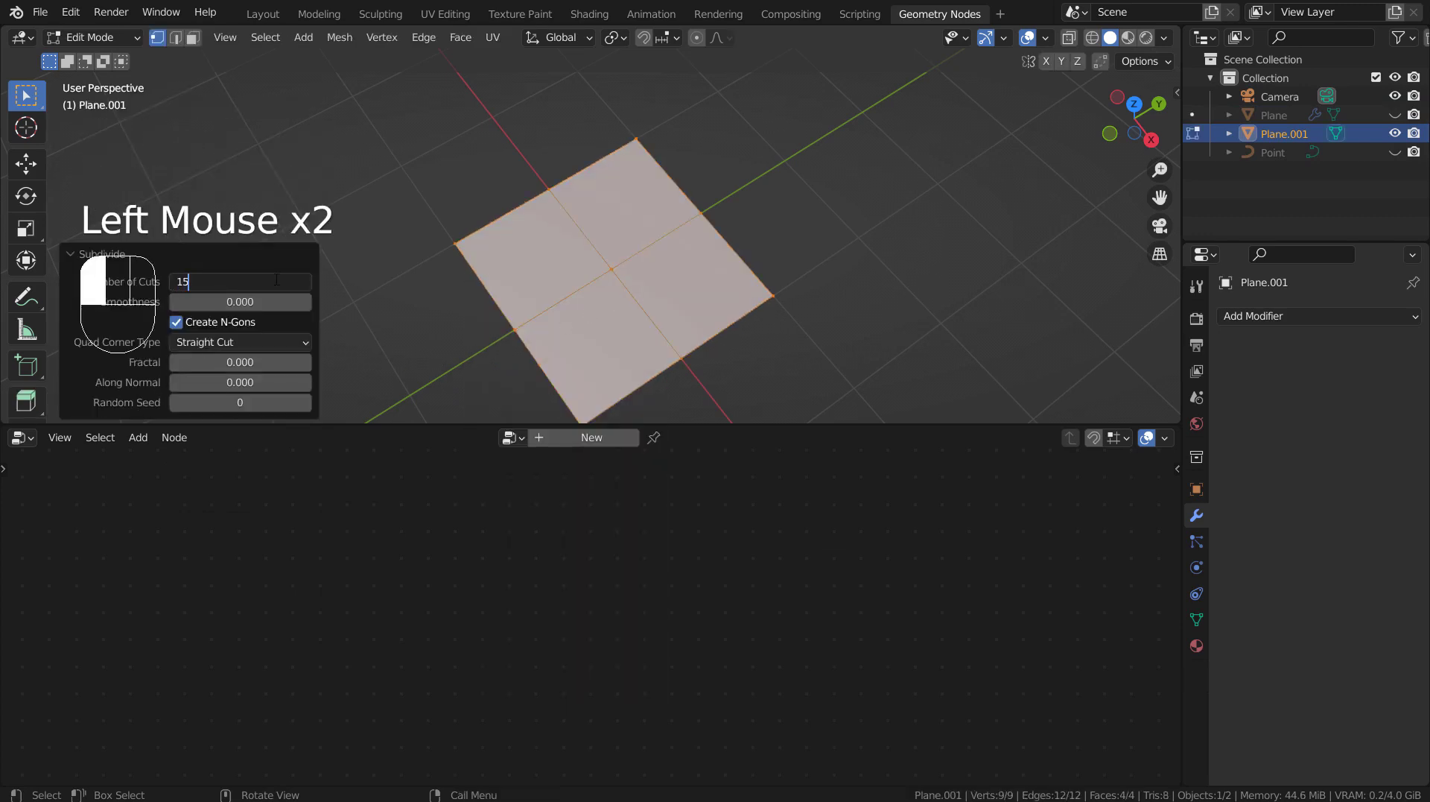
pyautogui.press('Return')
pyautogui.write('0')
pyautogui.press('Return')
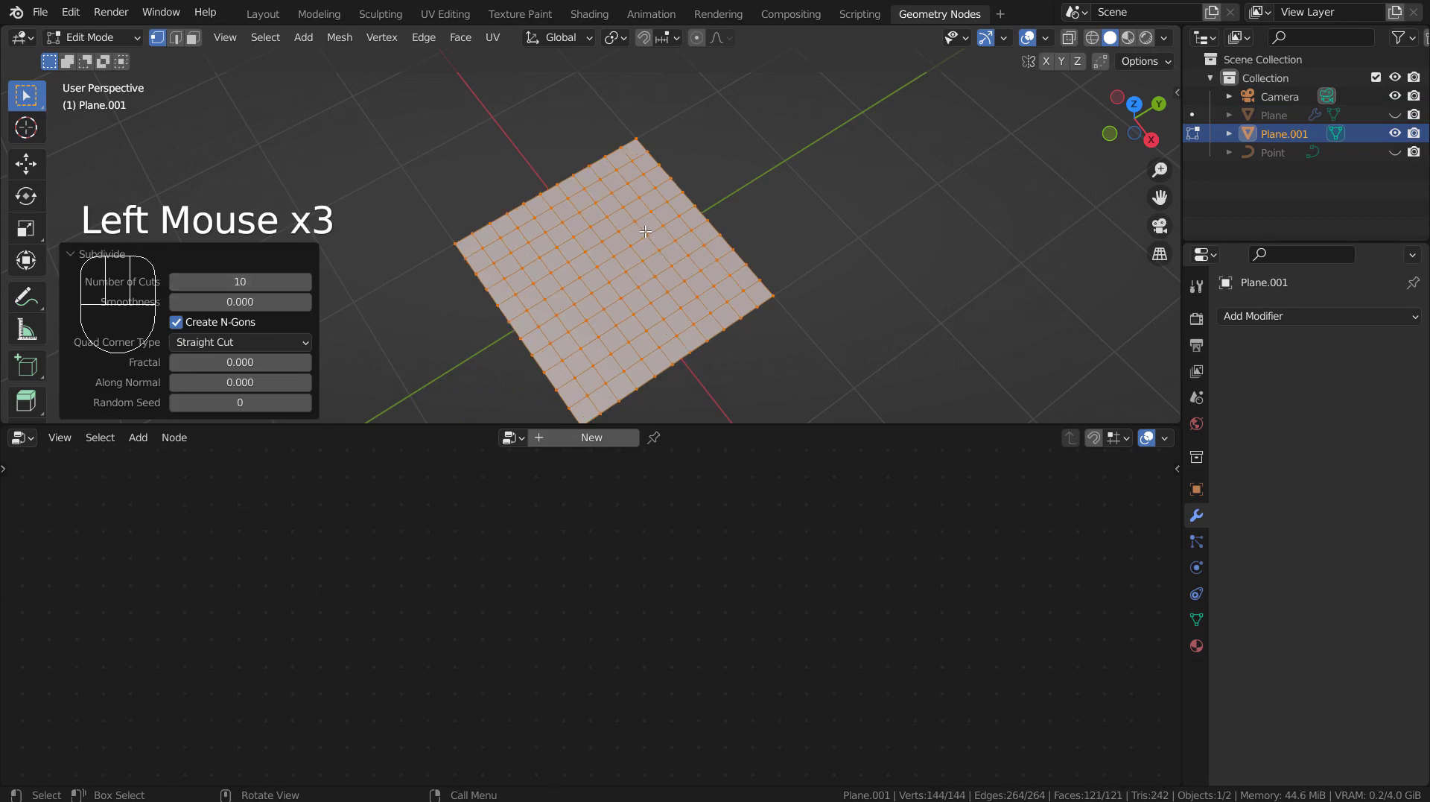
pyautogui.press('Tab')
pyautogui.press('KP_1')
pyautogui.keyDown('shift'); pyautogui.moveTo(660, 271); pyautogui.dragTo(693, 278, button='middle'); pyautogui.keyUp('shift')
# Add a single-point curve and make it 3D
pyautogui.hotkey('shift', 'a')
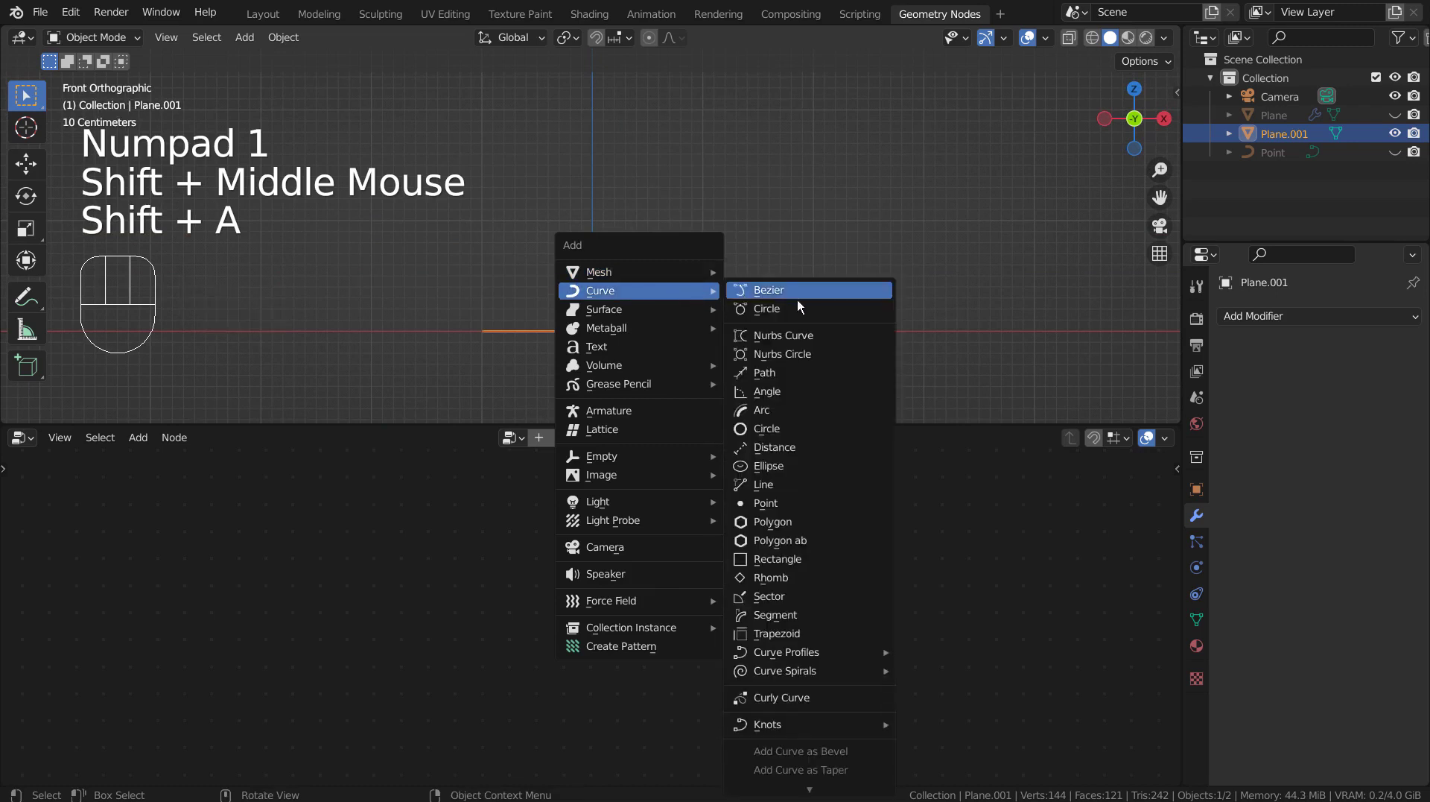
pyautogui.click(804, 503)
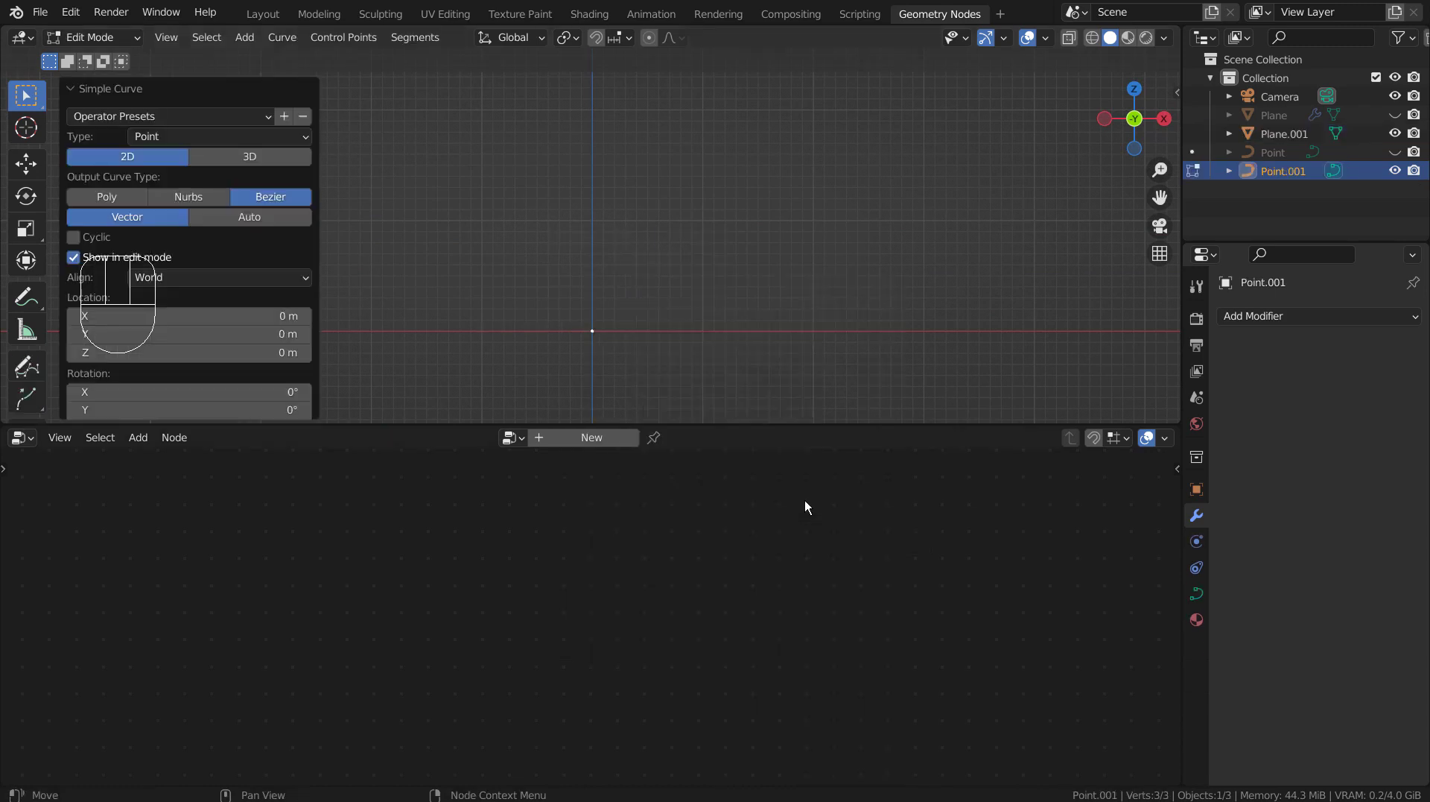
pyautogui.click(221, 158)
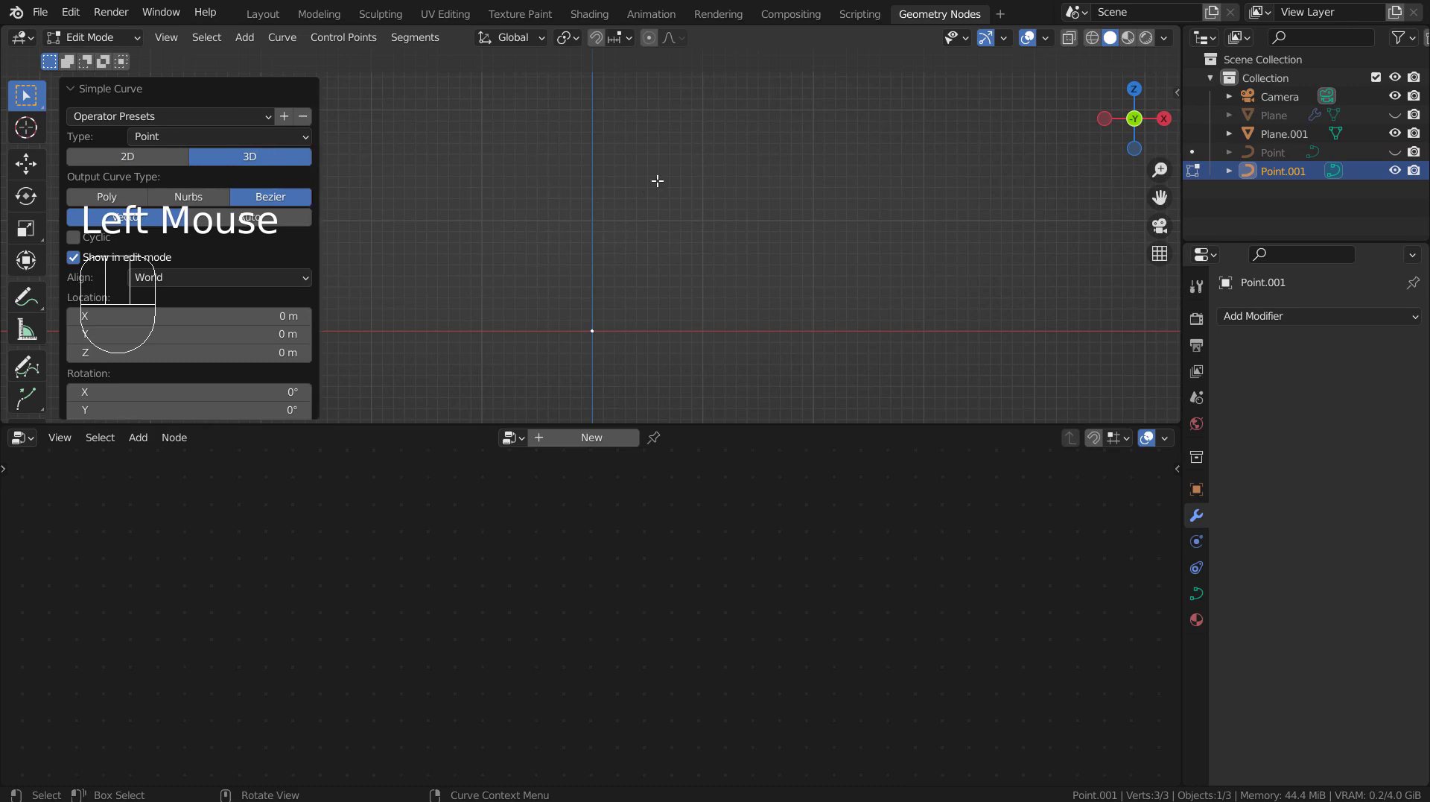
pyautogui.keyDown('shift'); pyautogui.moveTo(658, 179); pyautogui.dragTo(631, 293, button='middle'); pyautogui.keyUp('shift')
pyautogui.keyDown('shift'); pyautogui.moveTo(619, 367); pyautogui.dragTo(636, 286, button='middle'); pyautogui.keyUp('shift')
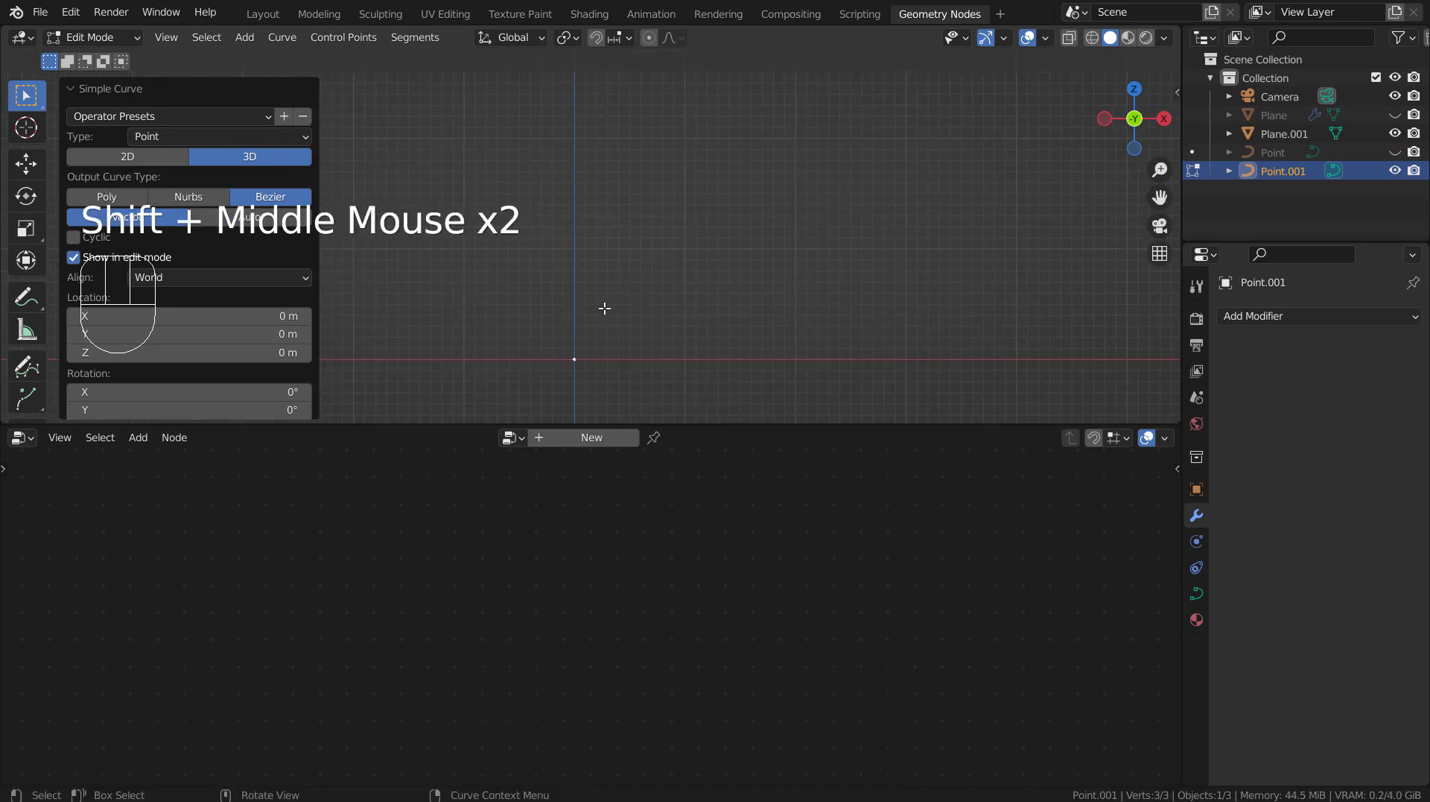
# Extrude three points upward from the curve, bending the last one outward
pyautogui.press('e')
pyautogui.click(616, 188)
pyautogui.press('e')
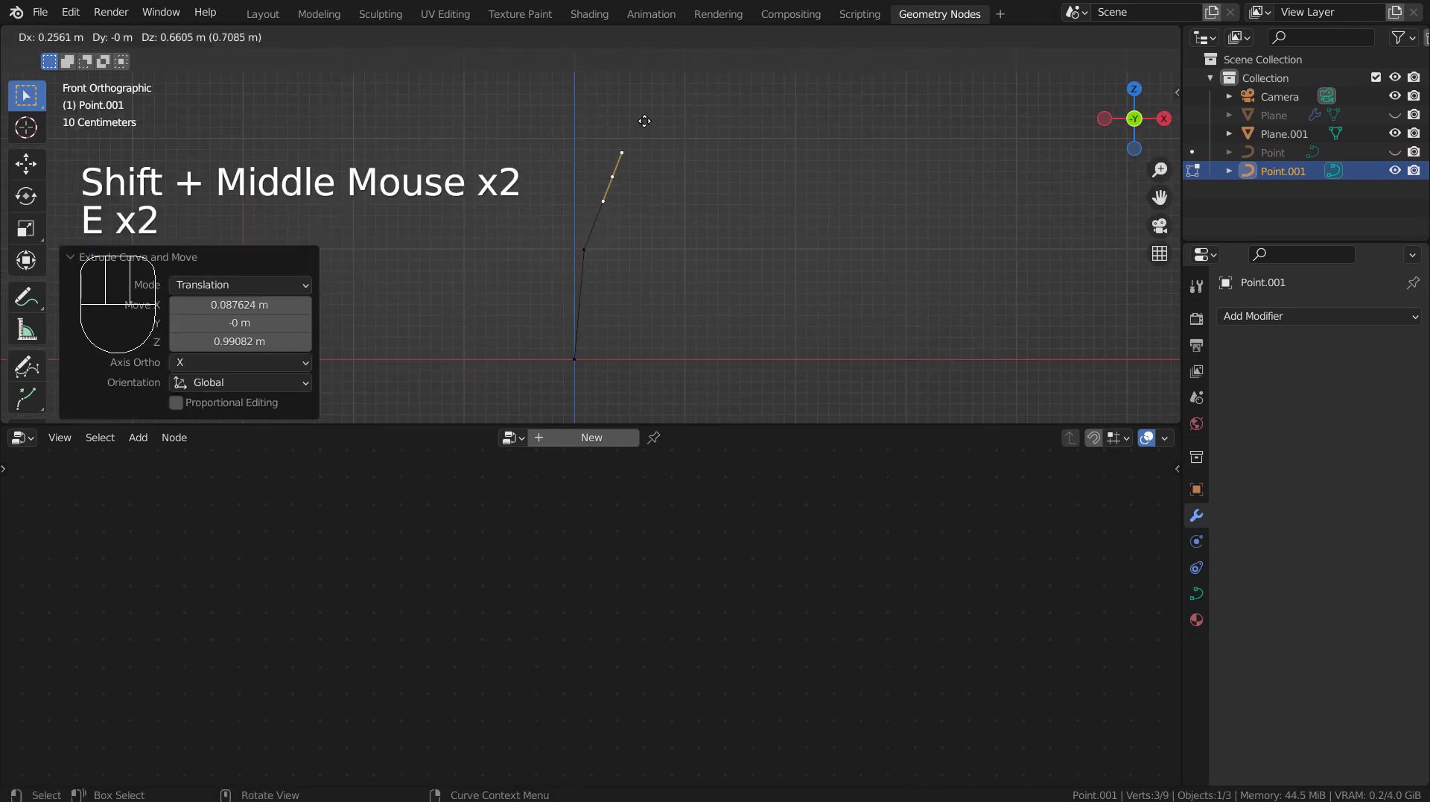
pyautogui.click(637, 125)
pyautogui.press('e')
pyautogui.click(711, 89)
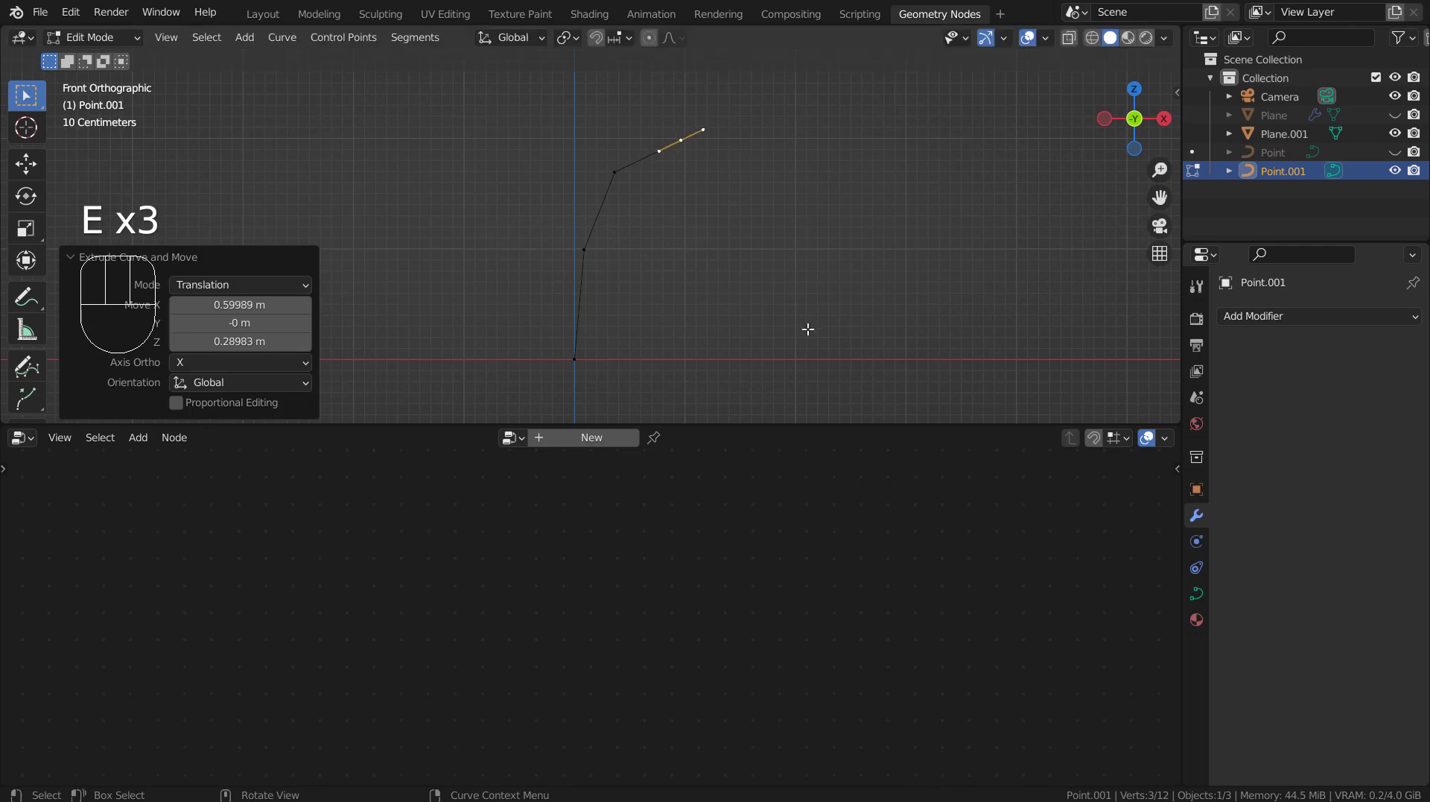
# Set all of Point.001's control points to Automatic handles and return to object mode
pyautogui.press('a')
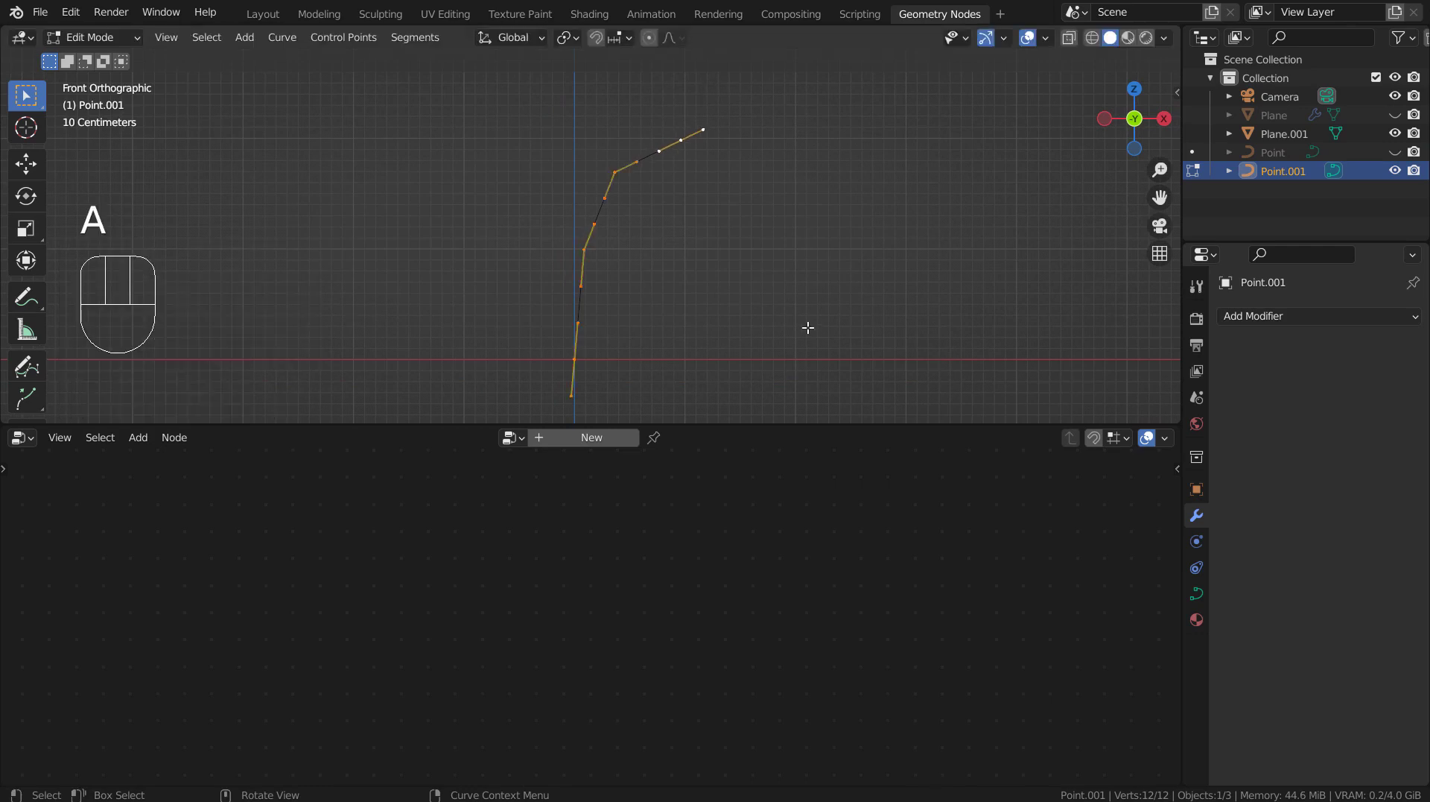
pyautogui.press('v')
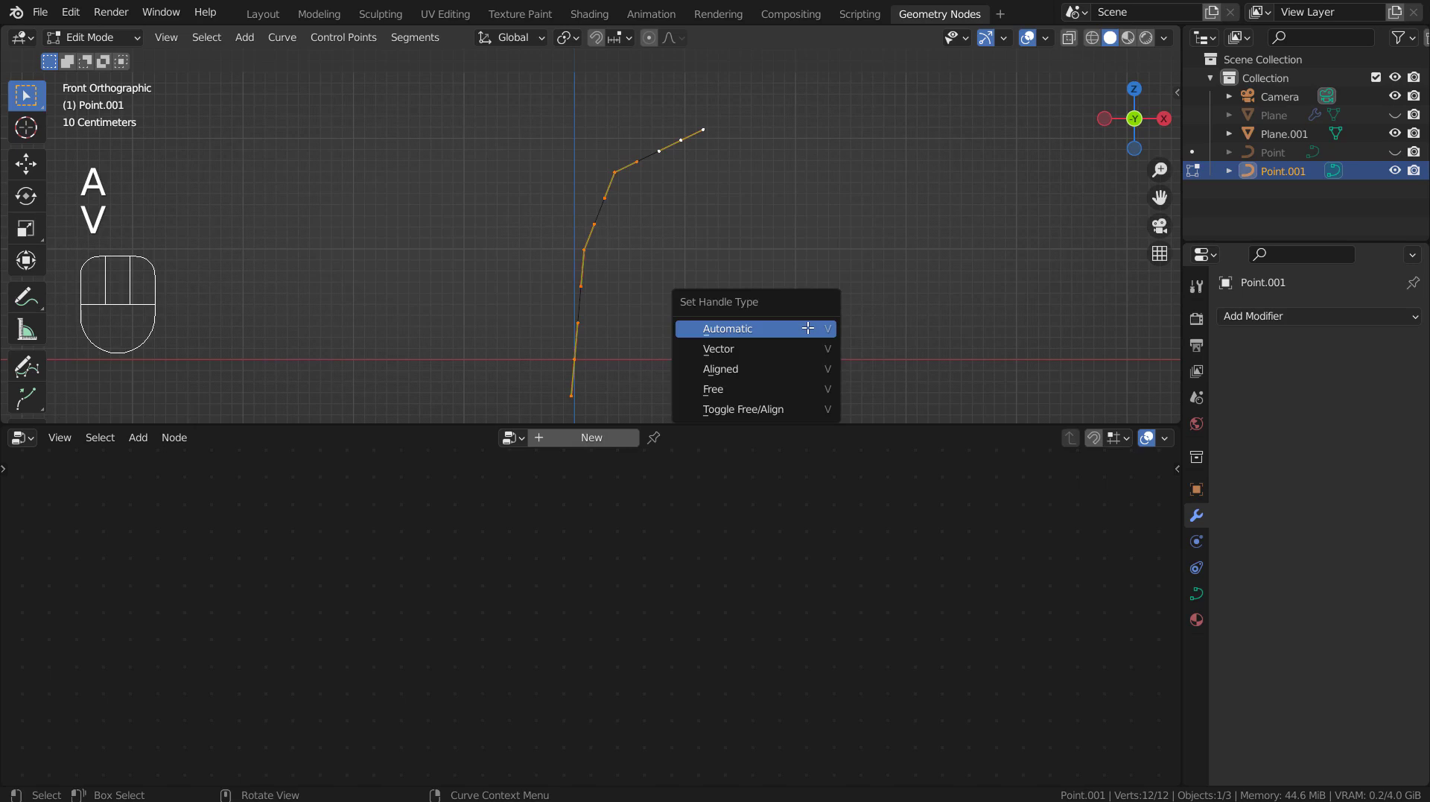
pyautogui.click(808, 328)
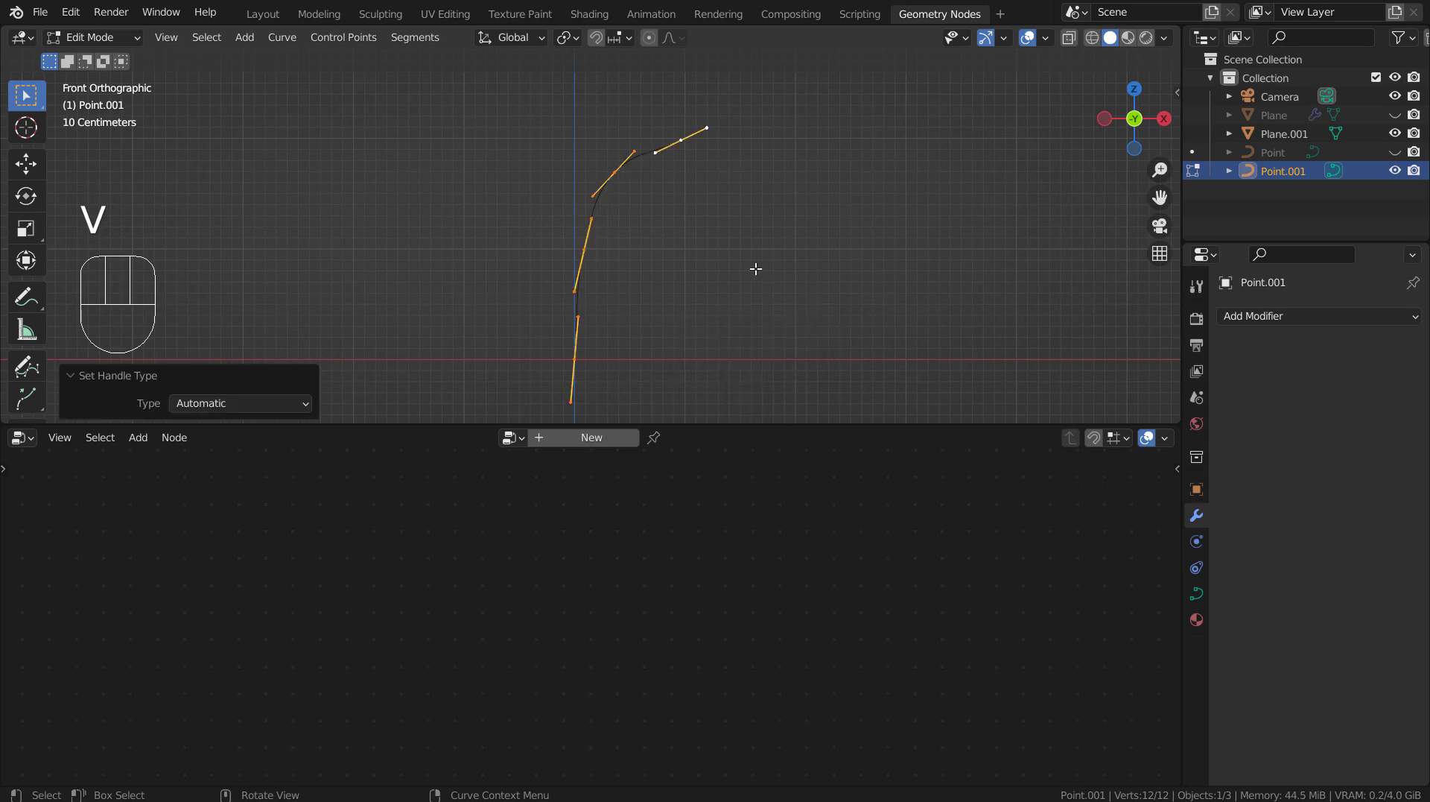
pyautogui.press('Tab')
pyautogui.moveTo(751, 256)
pyautogui.mouseDown(button='middle')
pyautogui.moveTo(641, 297)
pyautogui.moveTo(878, 229)
pyautogui.moveTo(694, 255)
pyautogui.moveTo(672, 312)
pyautogui.mouseUp(button='middle')
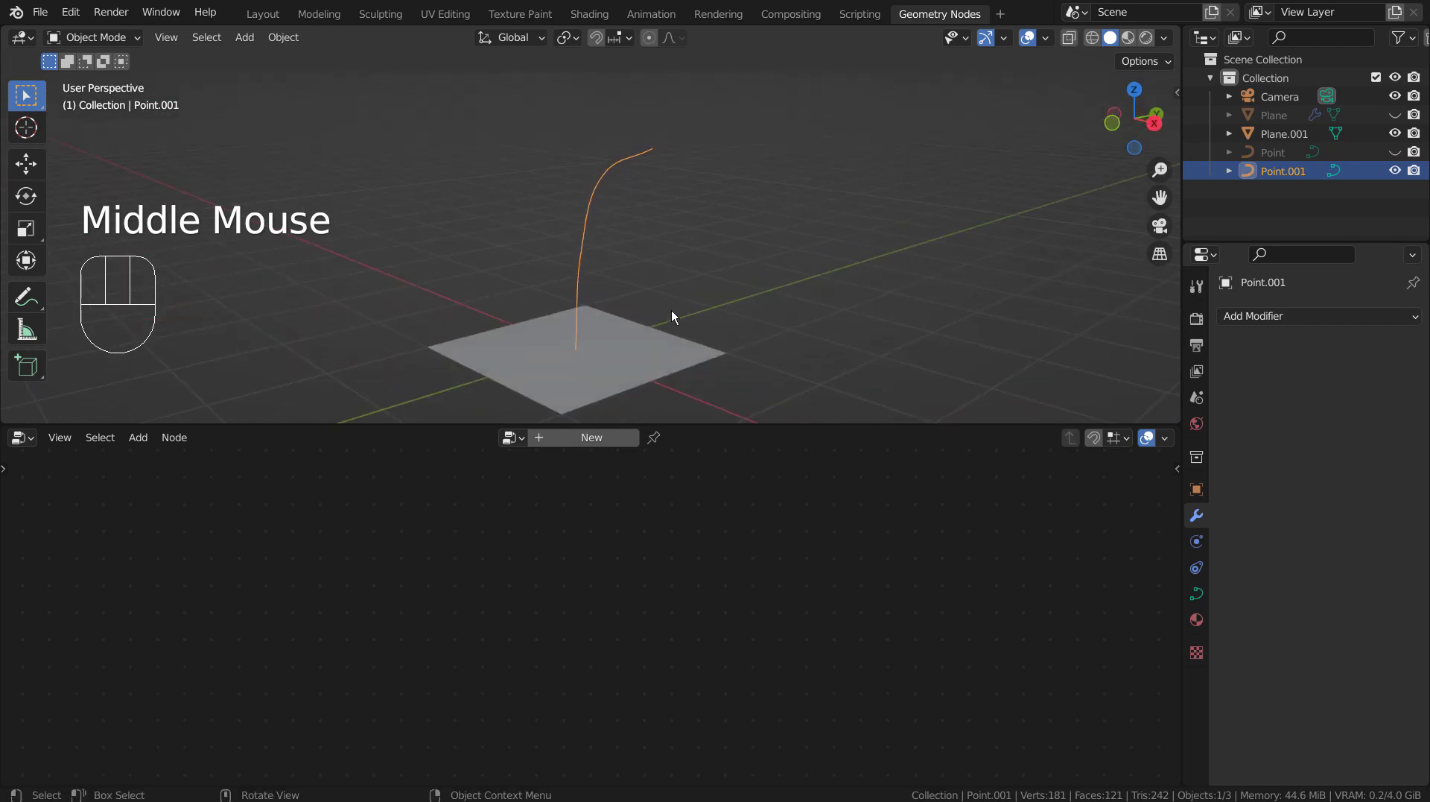
# Assign the existing 'Geometry Nodes' tree to Plane.001 as a single-user copy, Geometry Nodes.002
pyautogui.click(618, 321)
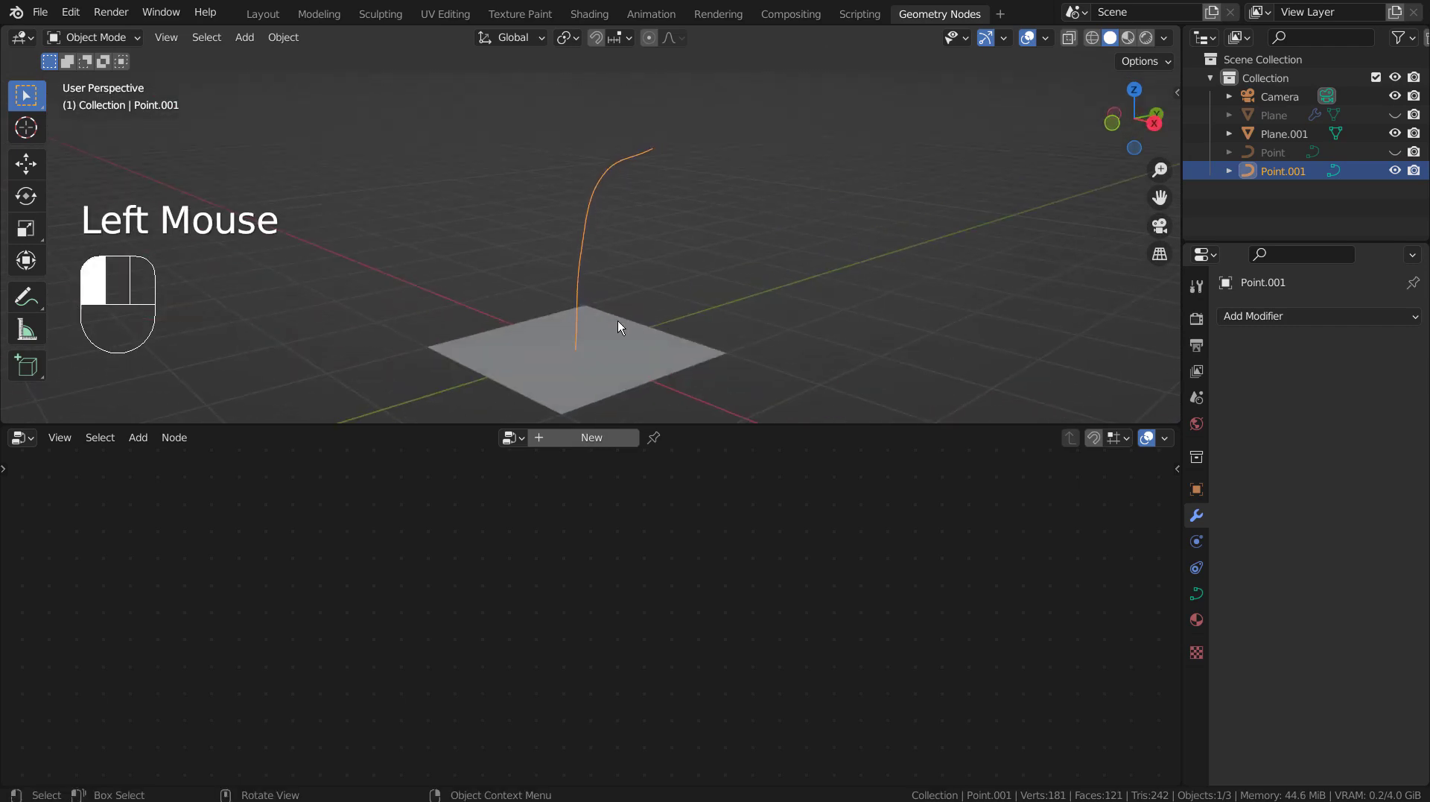
pyautogui.click(597, 438)
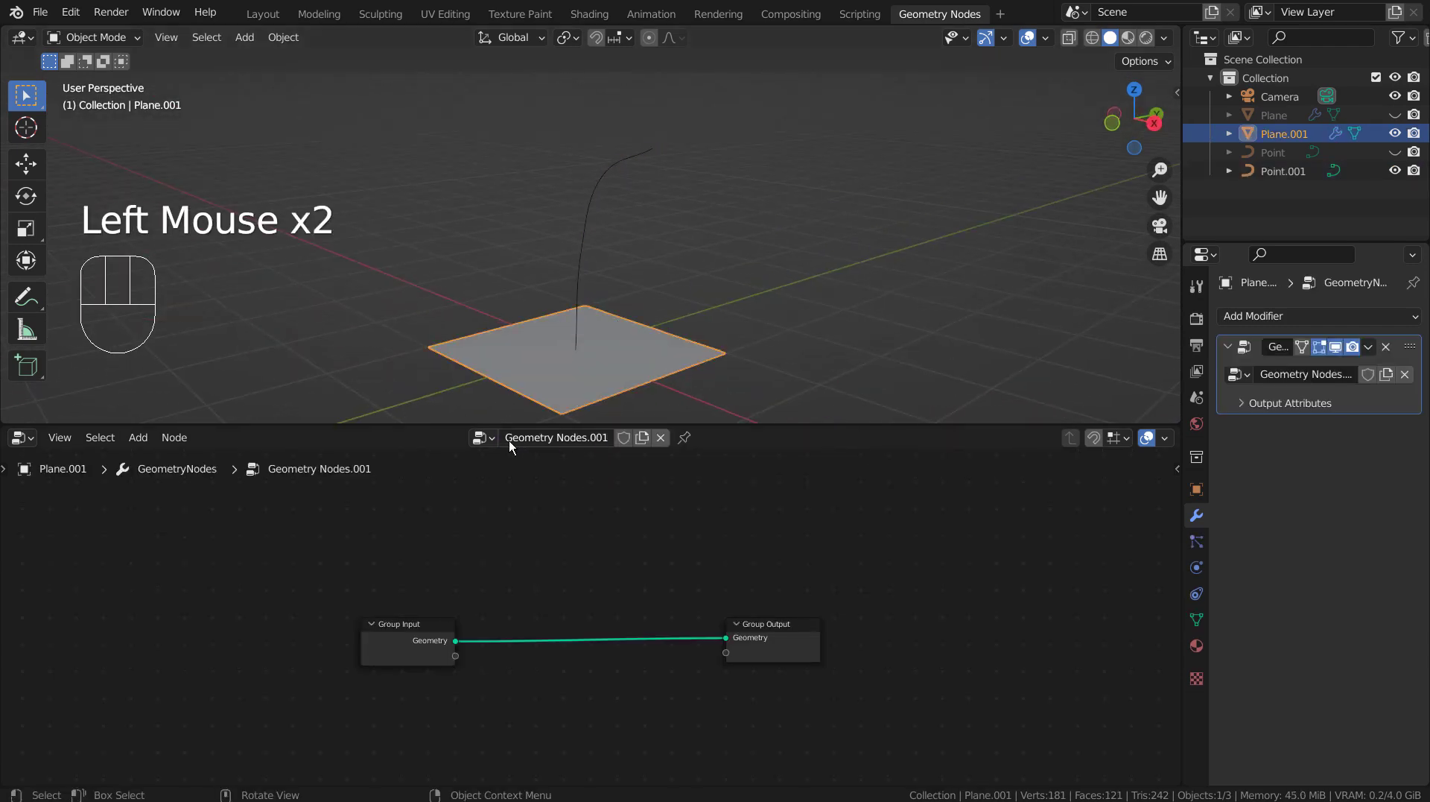
pyautogui.click(484, 438)
pyautogui.click(487, 466)
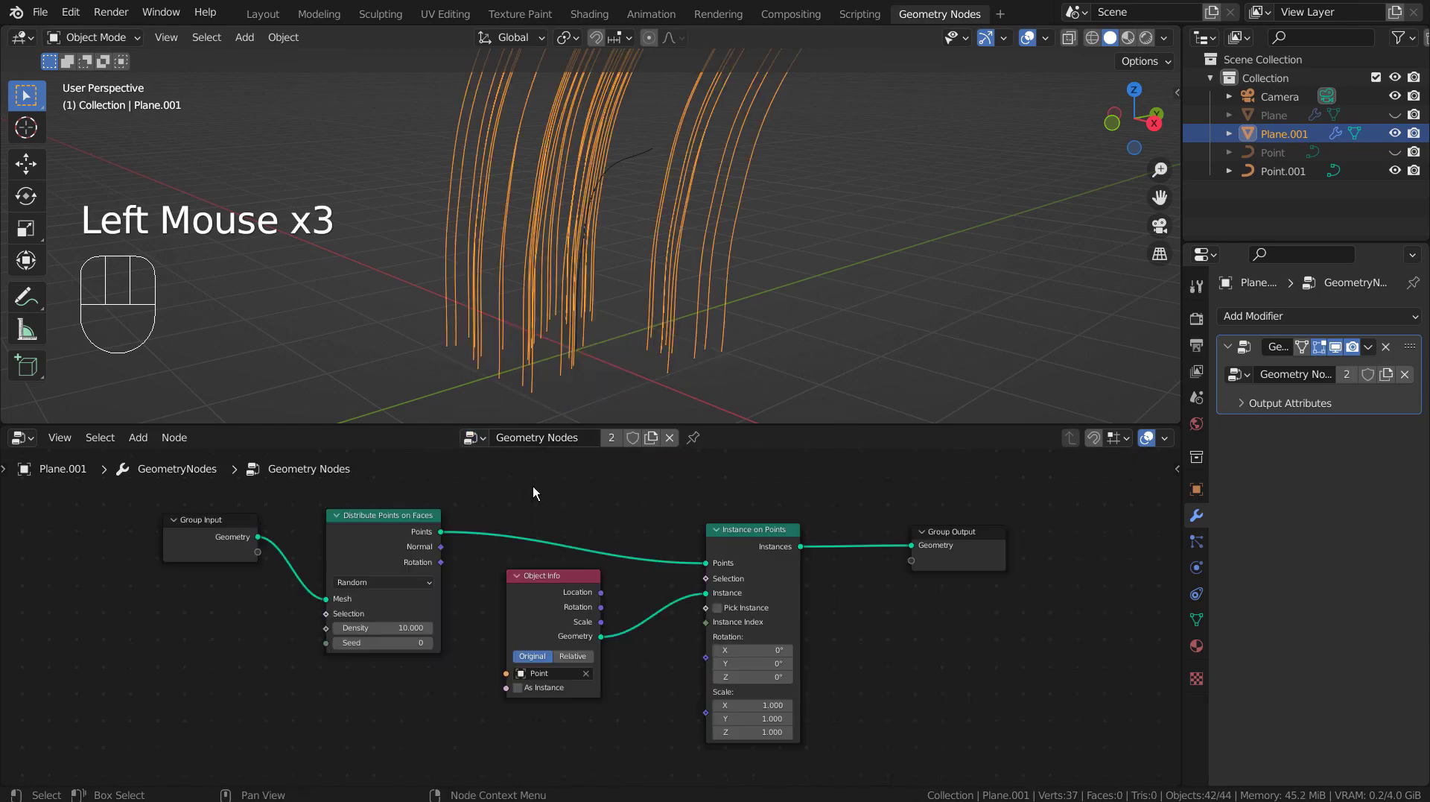
pyautogui.click(605, 438)
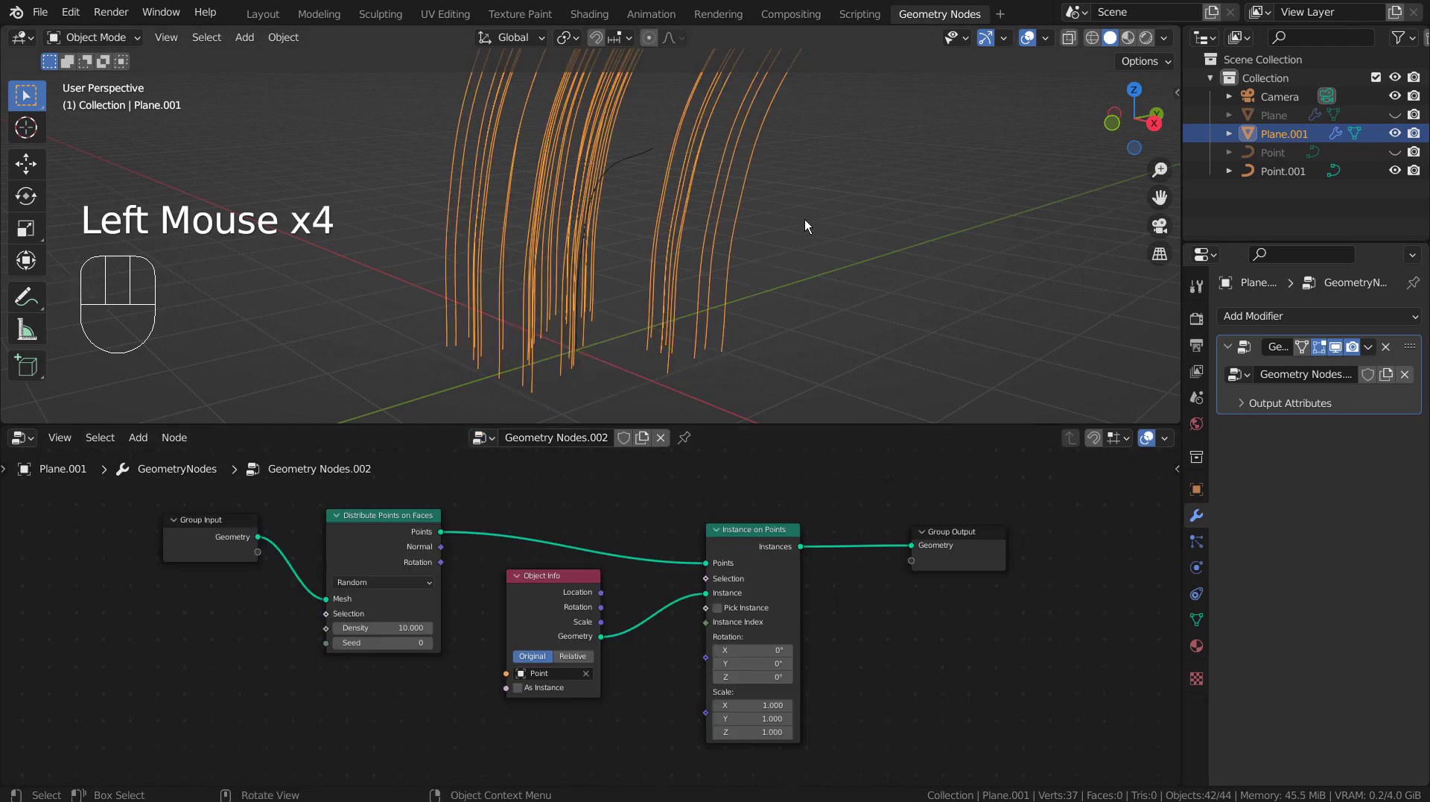
pyautogui.scroll(-3, 806, 221)
pyautogui.moveTo(809, 222)
pyautogui.mouseDown(button='middle')
pyautogui.moveTo(730, 257)
pyautogui.moveTo(886, 256)
pyautogui.moveTo(824, 283)
pyautogui.mouseUp(button='middle')
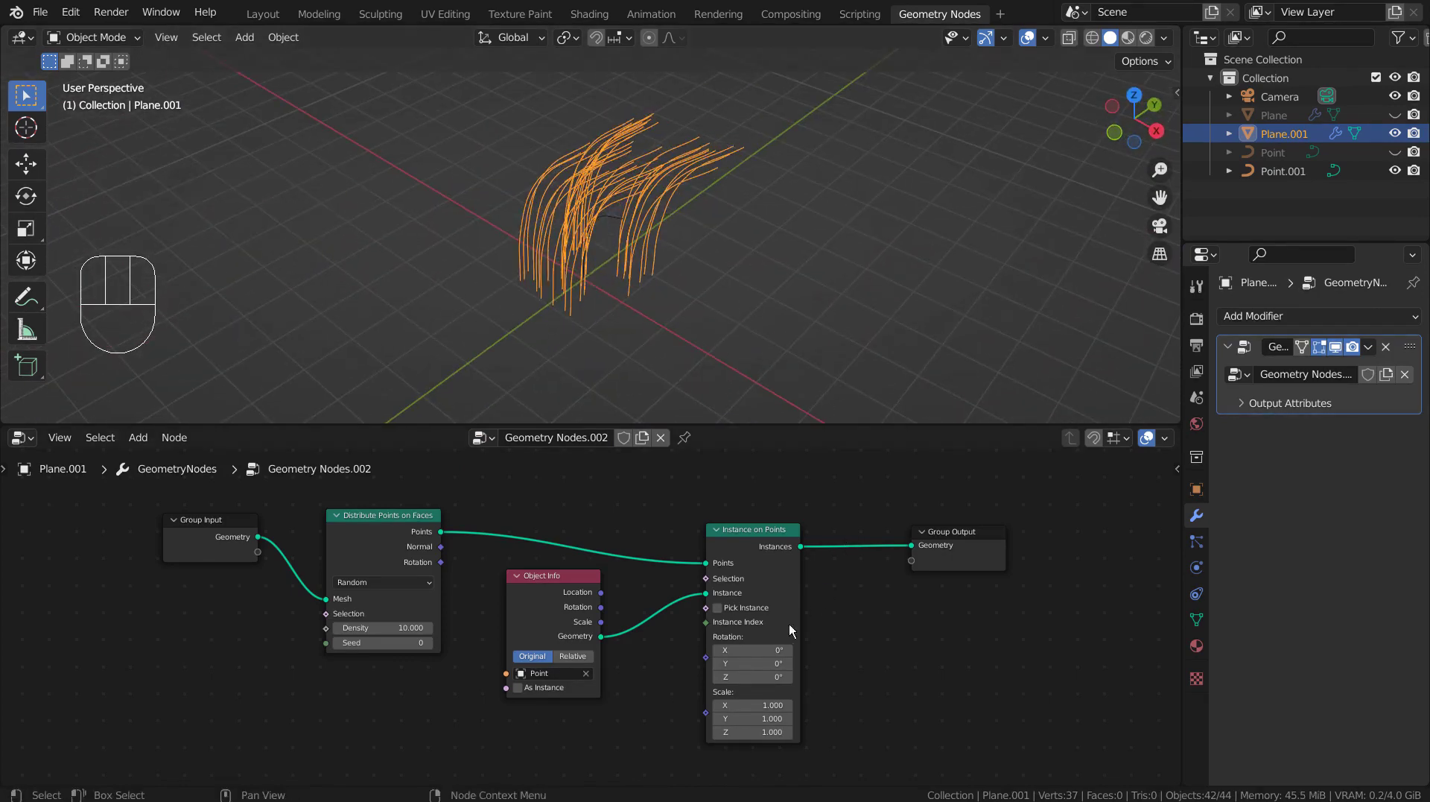
# Drag the Instance on Points Rotation Z field to about 649°
pyautogui.moveTo(753, 676); pyautogui.dragTo(857, 676)
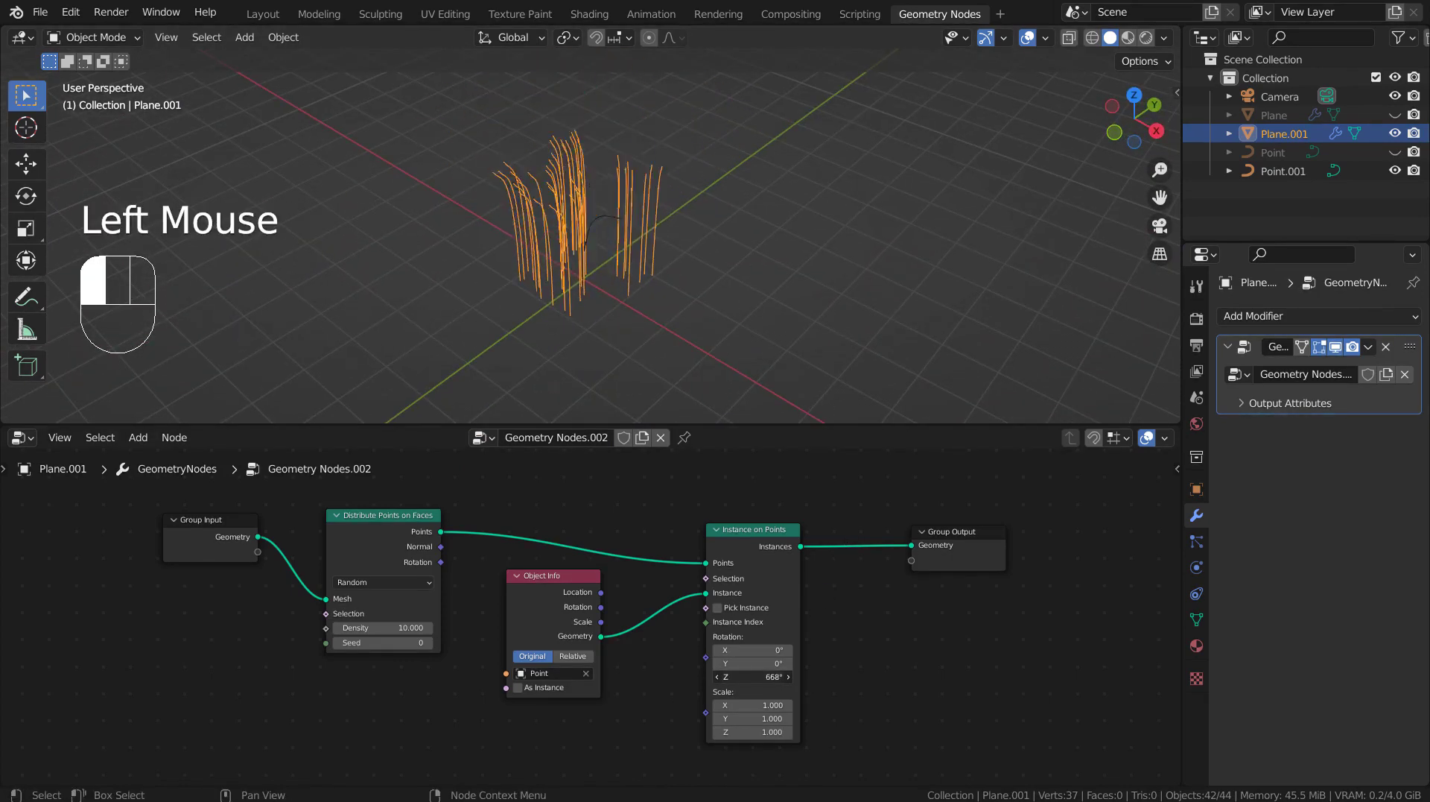
pyautogui.moveTo(753, 676)
pyautogui.mouseDown()
pyautogui.moveTo(686, 677)
pyautogui.moveTo(775, 677)
pyautogui.mouseUp()
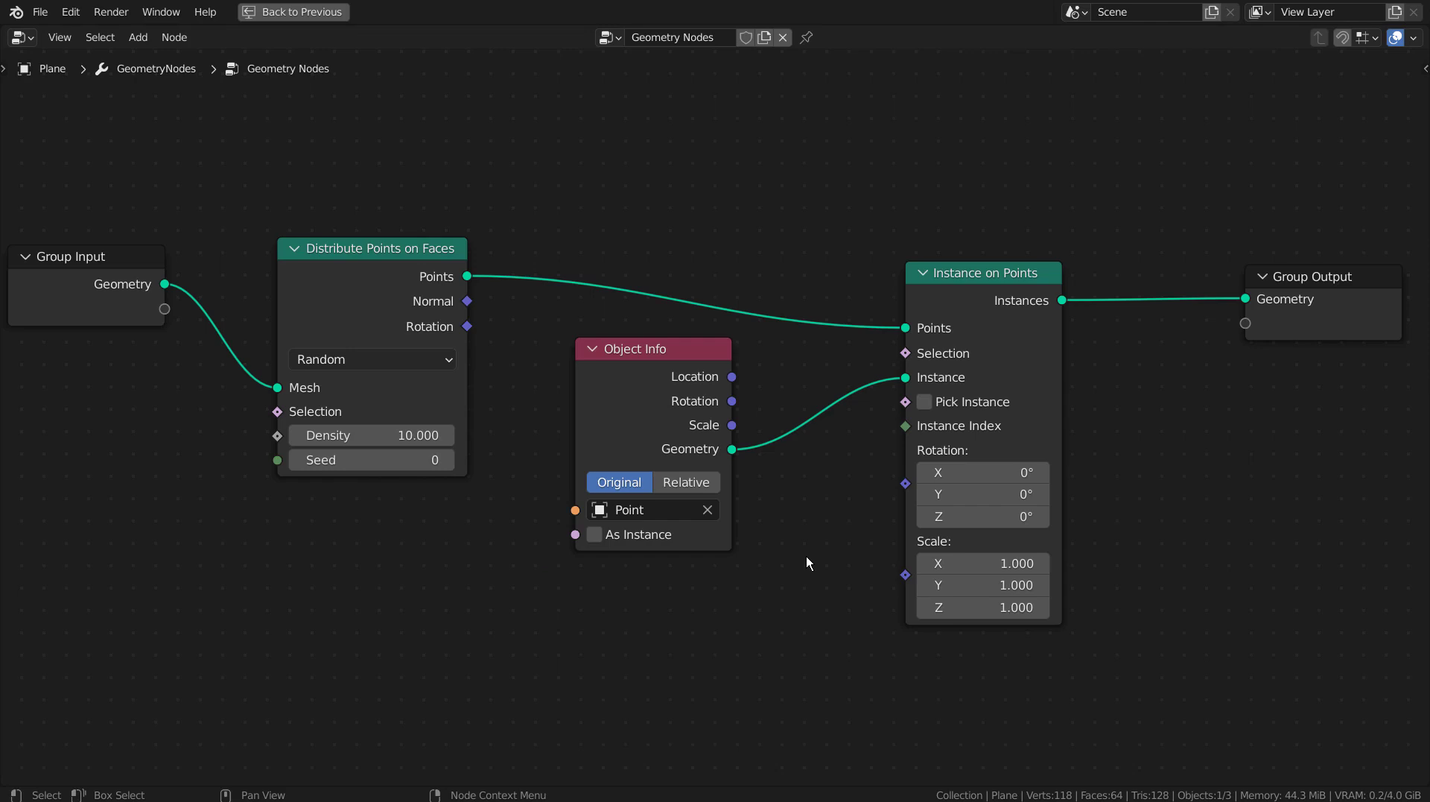
# Scroll the maximized node editor showing the original Plane's hair tree
pyautogui.scroll(-1, 806, 556)
# Add a Random Value node and link its Value output to Instance on Points Rotation
pyautogui.scroll(-1, 806, 556)
pyautogui.hotkey('shift', 'a')
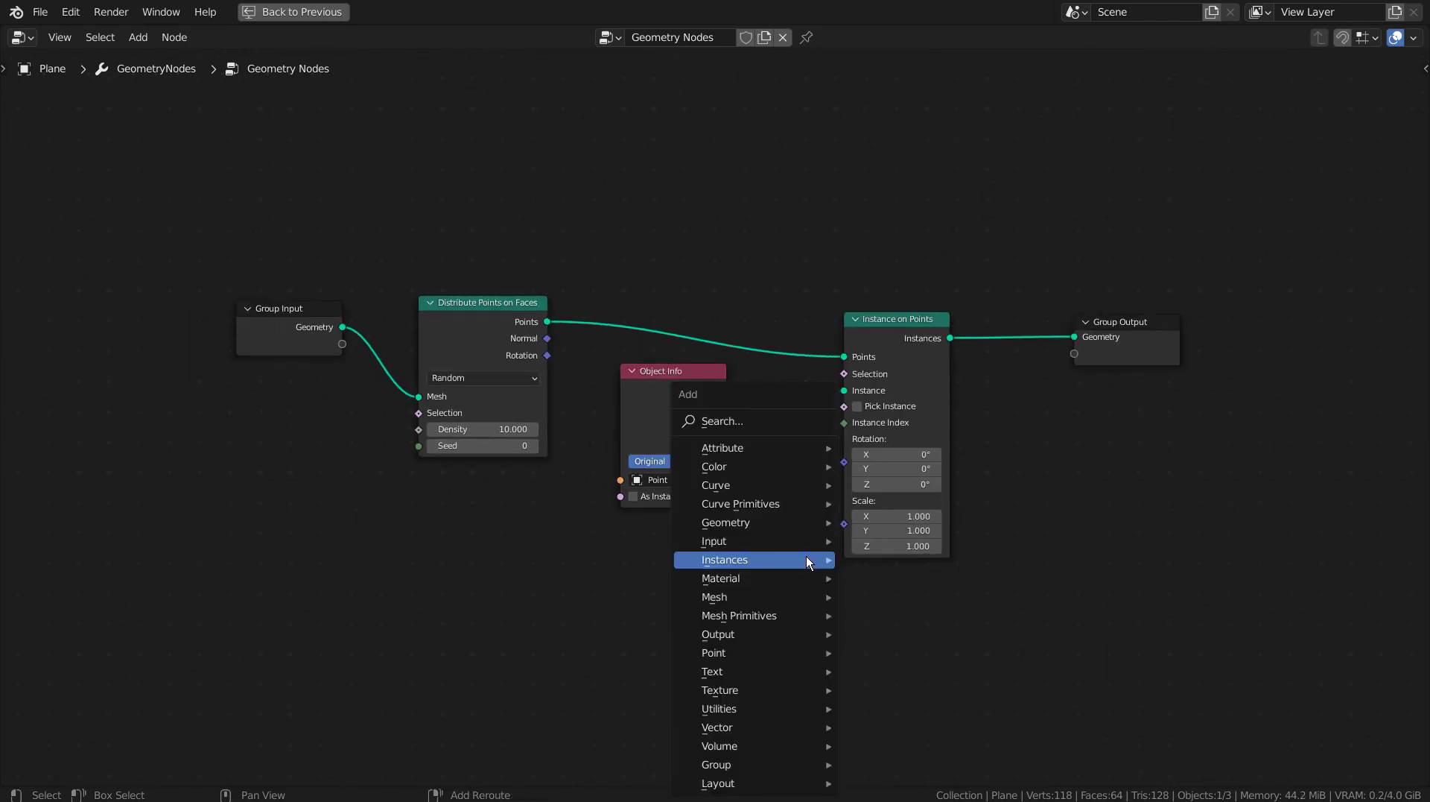
pyautogui.click(798, 419)
pyautogui.write('rand')
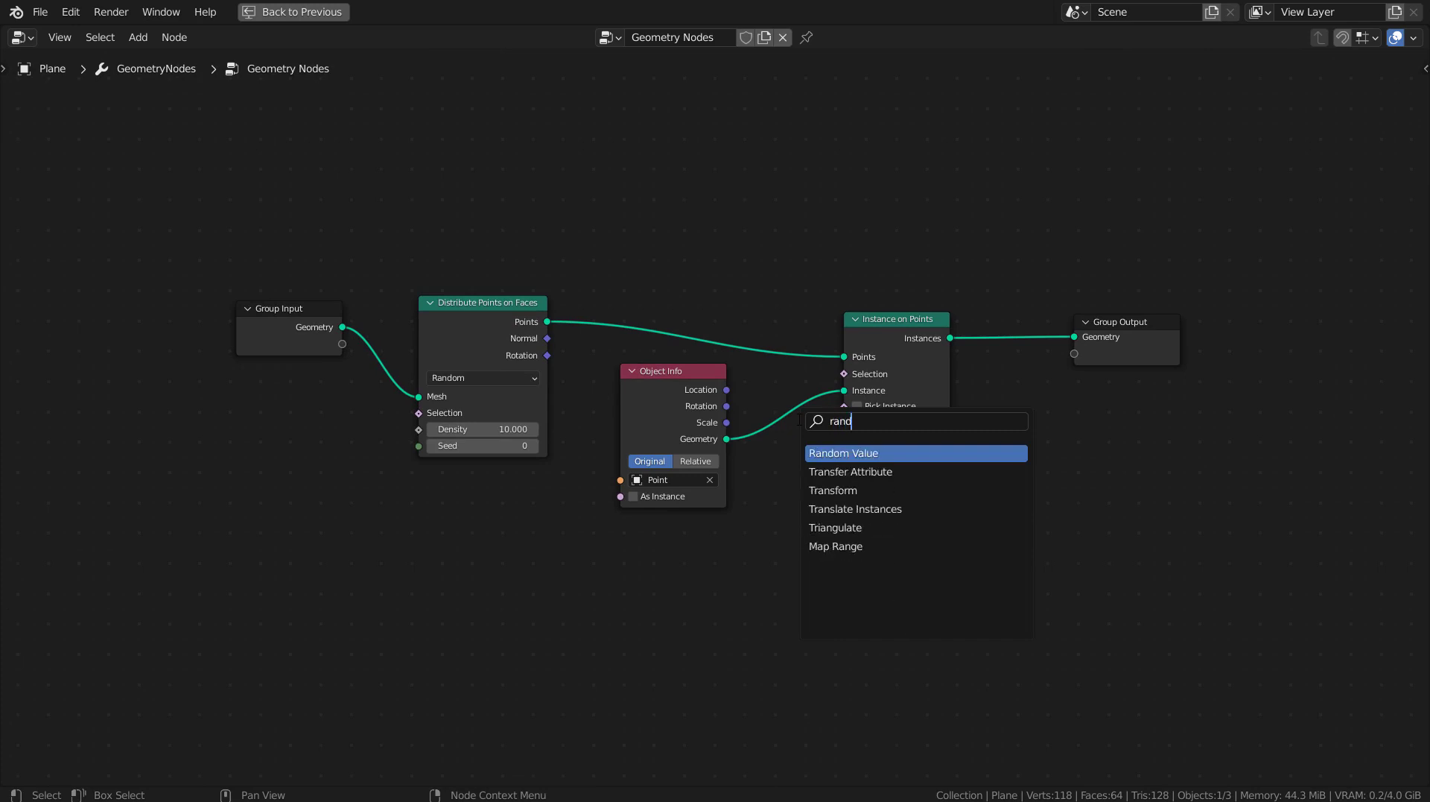
pyautogui.write('om')
pyautogui.press('Return')
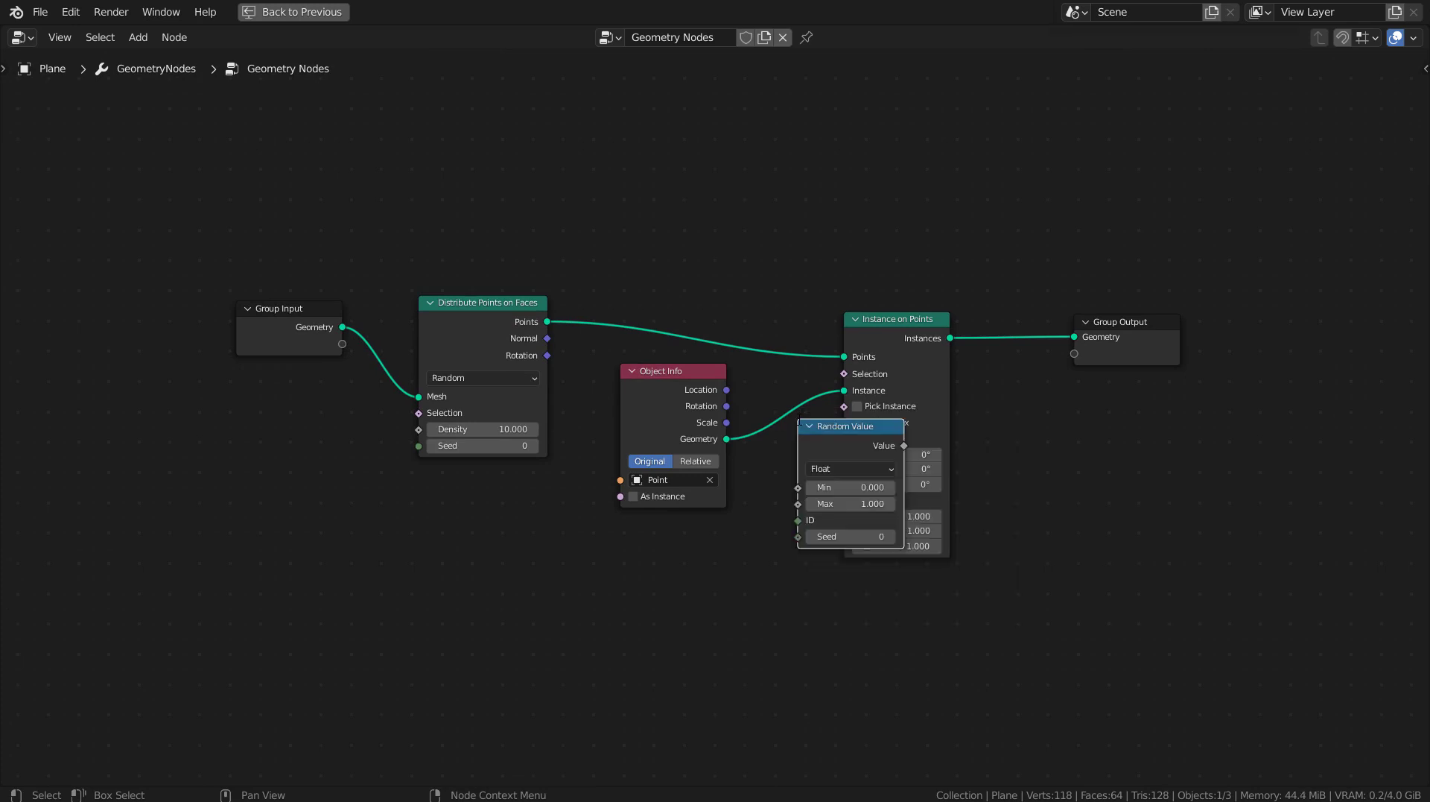
pyautogui.click(717, 549)
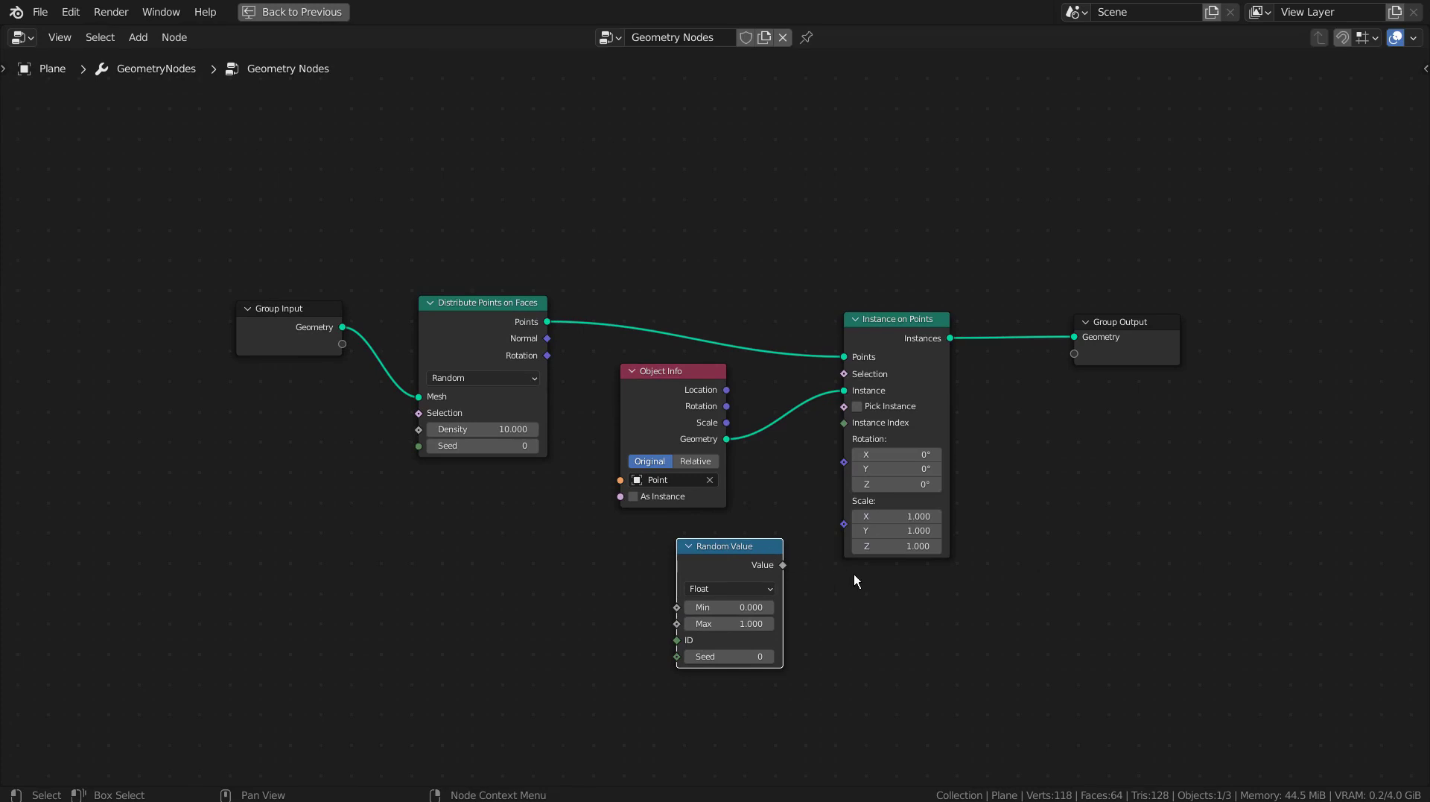
pyautogui.scroll(2, 1031, 682)
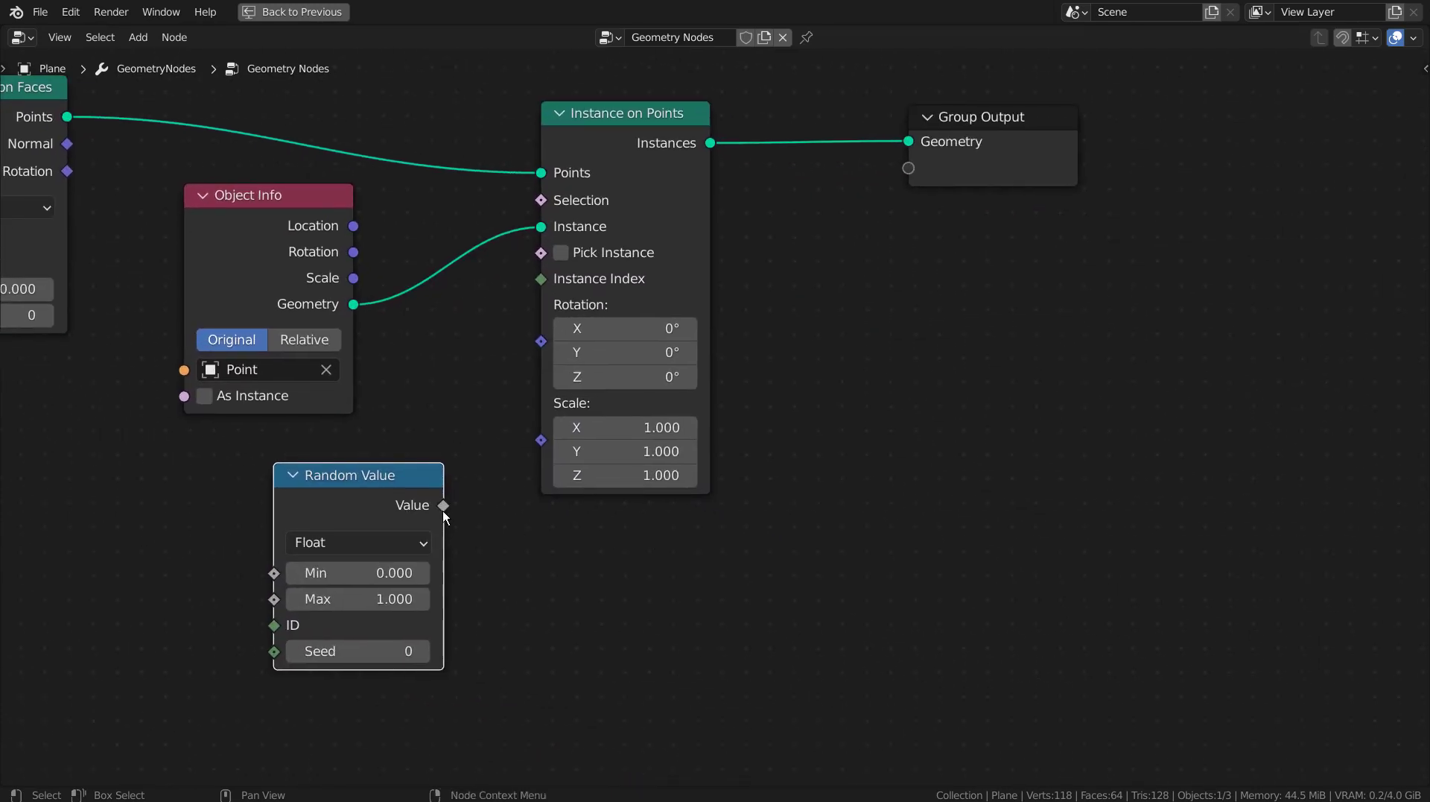
pyautogui.moveTo(443, 507)
pyautogui.mouseDown()
pyautogui.moveTo(500, 377)
pyautogui.moveTo(539, 342)
pyautogui.mouseUp()
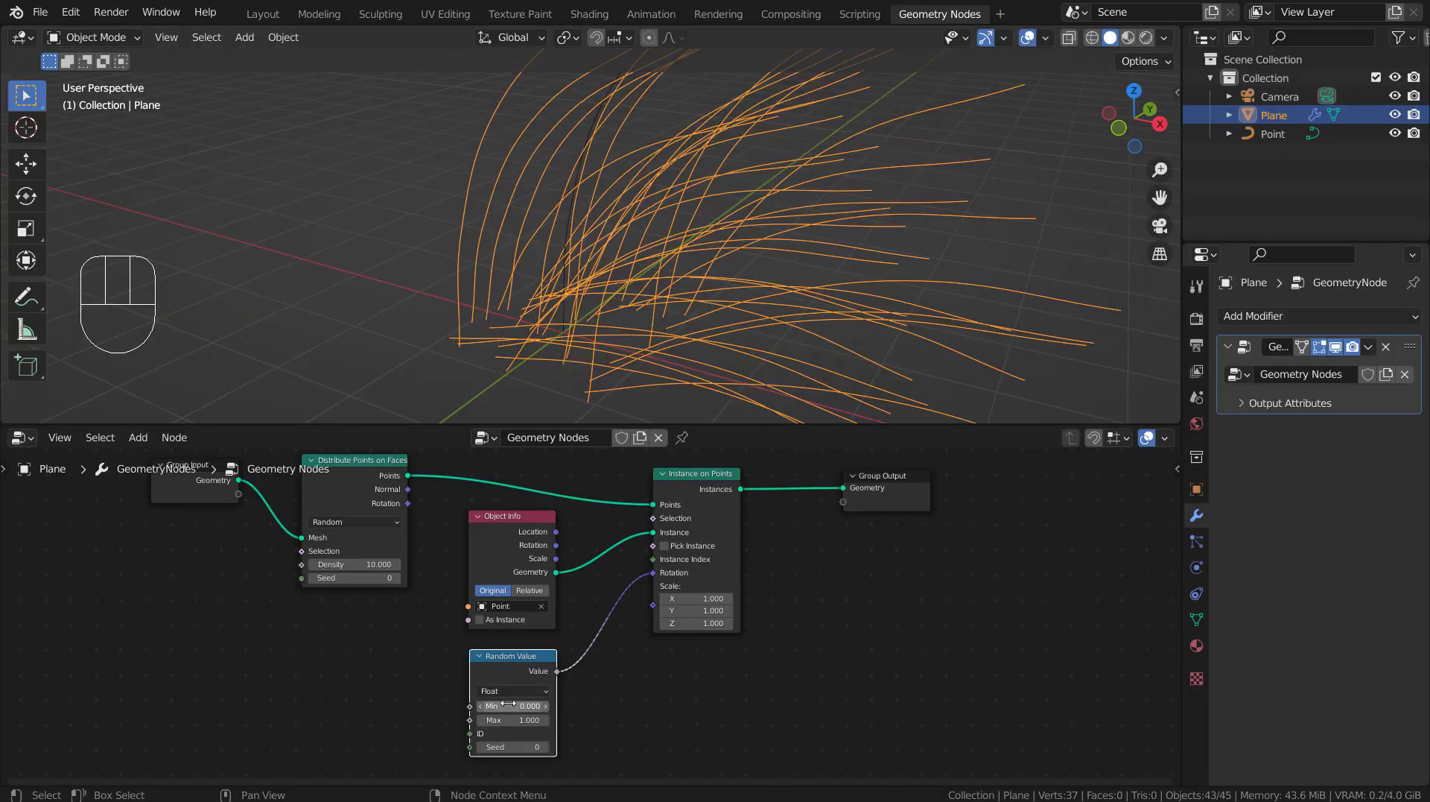
# Set the Random Value range to 20.1 and -33.6, then move the node down-left
pyautogui.moveTo(514, 705)
pyautogui.mouseDown()
pyautogui.moveTo(551, 706)
pyautogui.moveTo(521, 705)
pyautogui.moveTo(552, 720)
pyautogui.moveTo(492, 719)
pyautogui.moveTo(514, 720)
pyautogui.mouseUp()
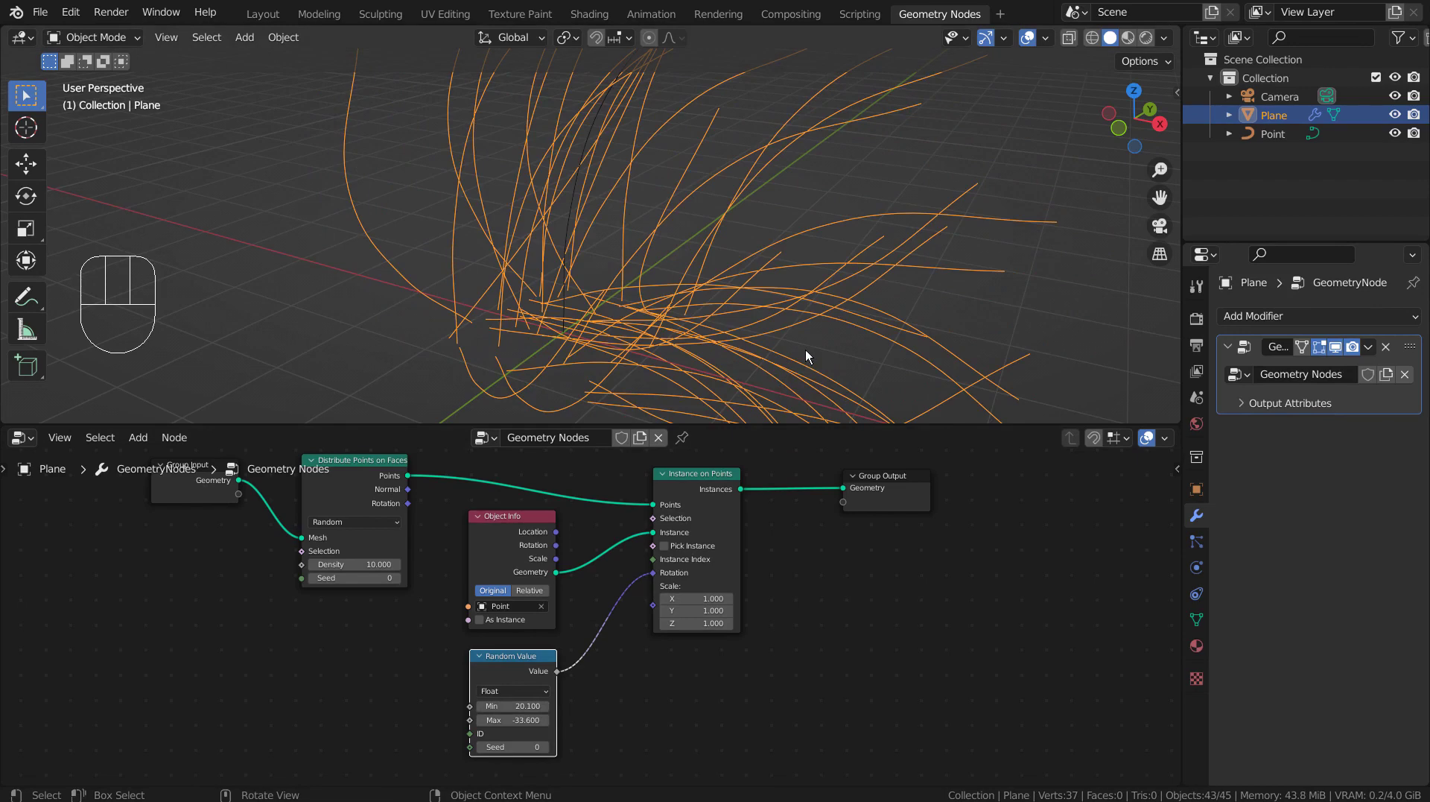
pyautogui.scroll(-2, 806, 350)
pyautogui.moveTo(814, 350); pyautogui.dragTo(479, 337, button='middle')
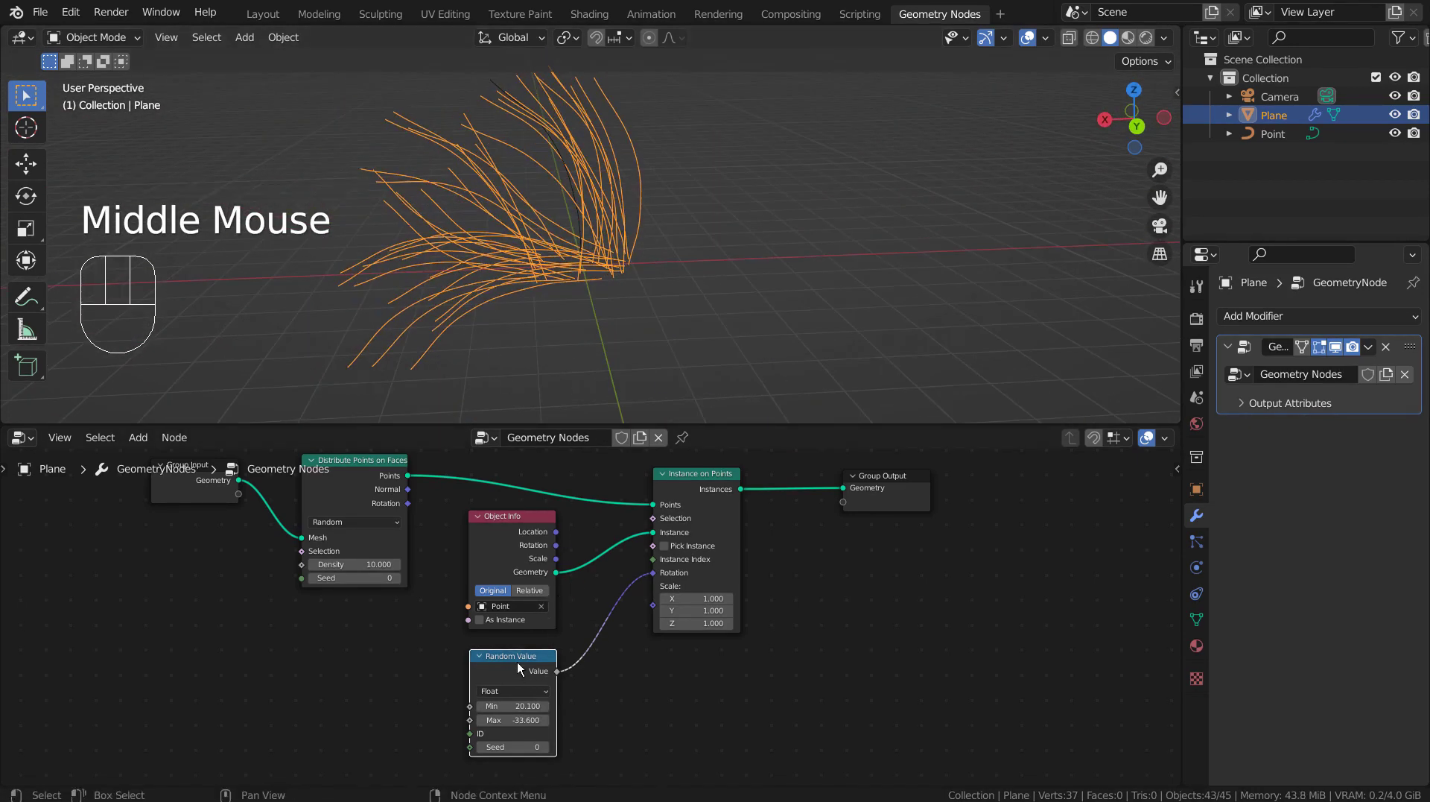
pyautogui.moveTo(517, 656)
pyautogui.mouseDown()
pyautogui.moveTo(404, 657)
pyautogui.moveTo(464, 714)
pyautogui.moveTo(395, 714)
pyautogui.mouseUp()
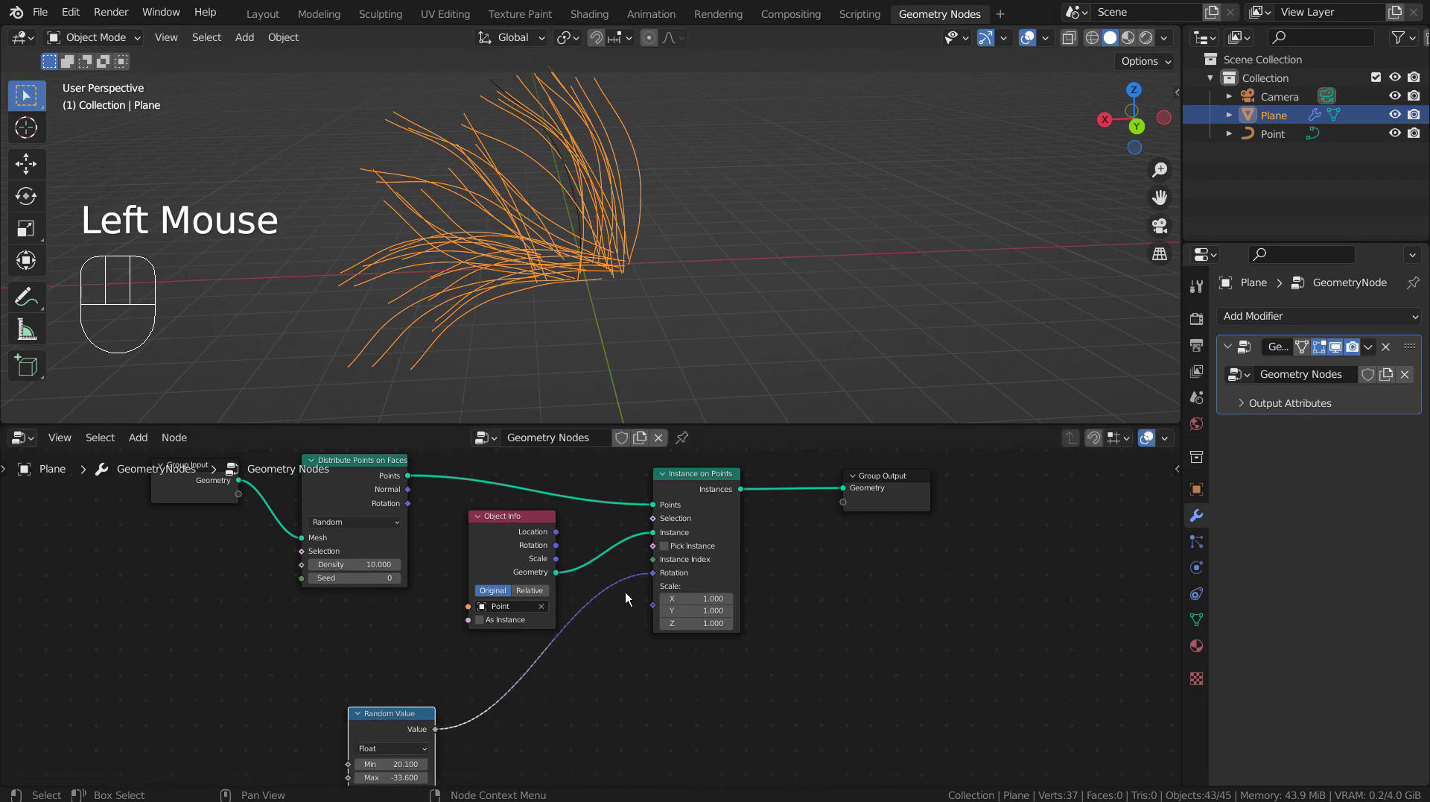
# Add a Combine XYZ node at the bottom of the tree
pyautogui.hotkey('shift', 'a')
pyautogui.click(655, 416)
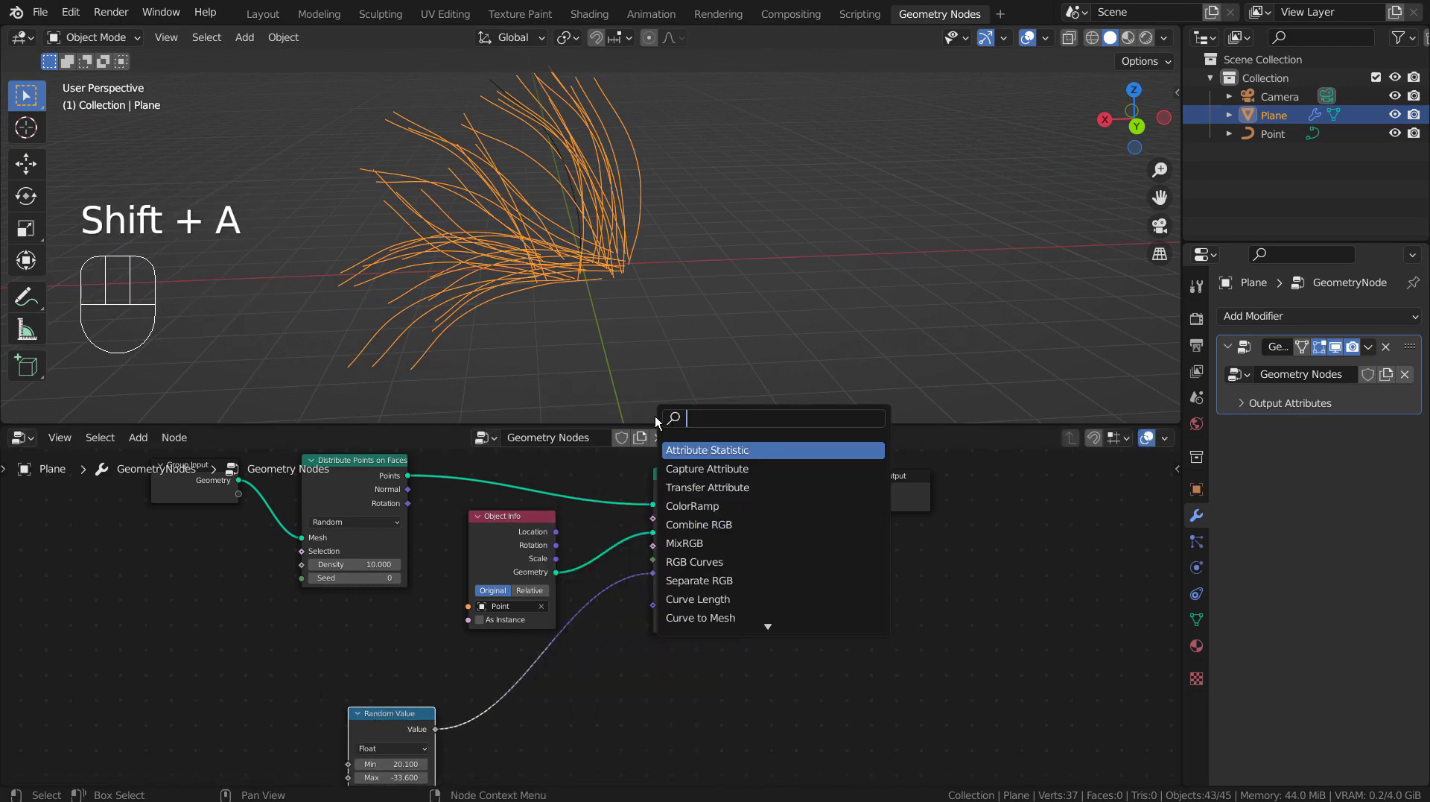
pyautogui.write('co')
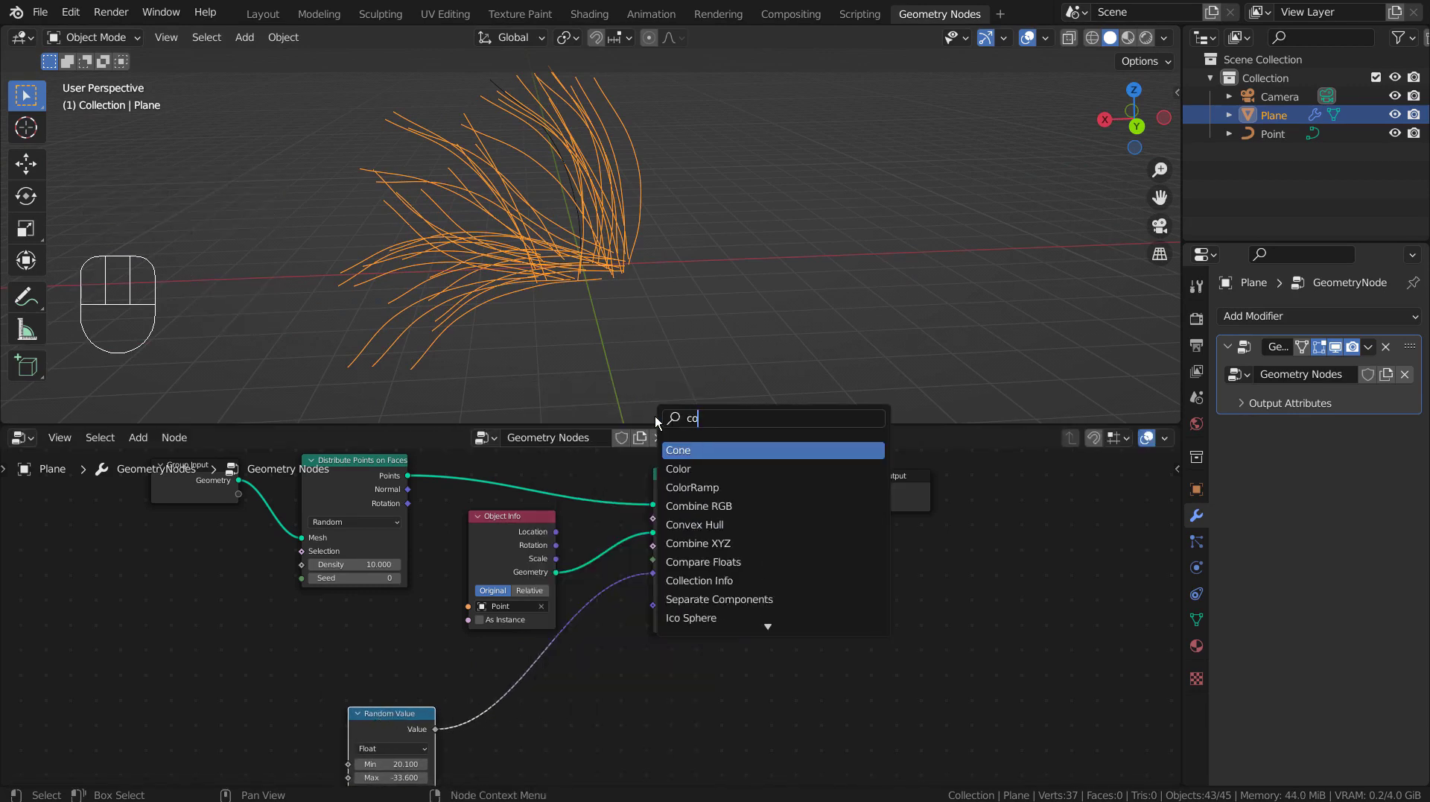
pyautogui.write('m')
pyautogui.press('Down')
pyautogui.press('Return')
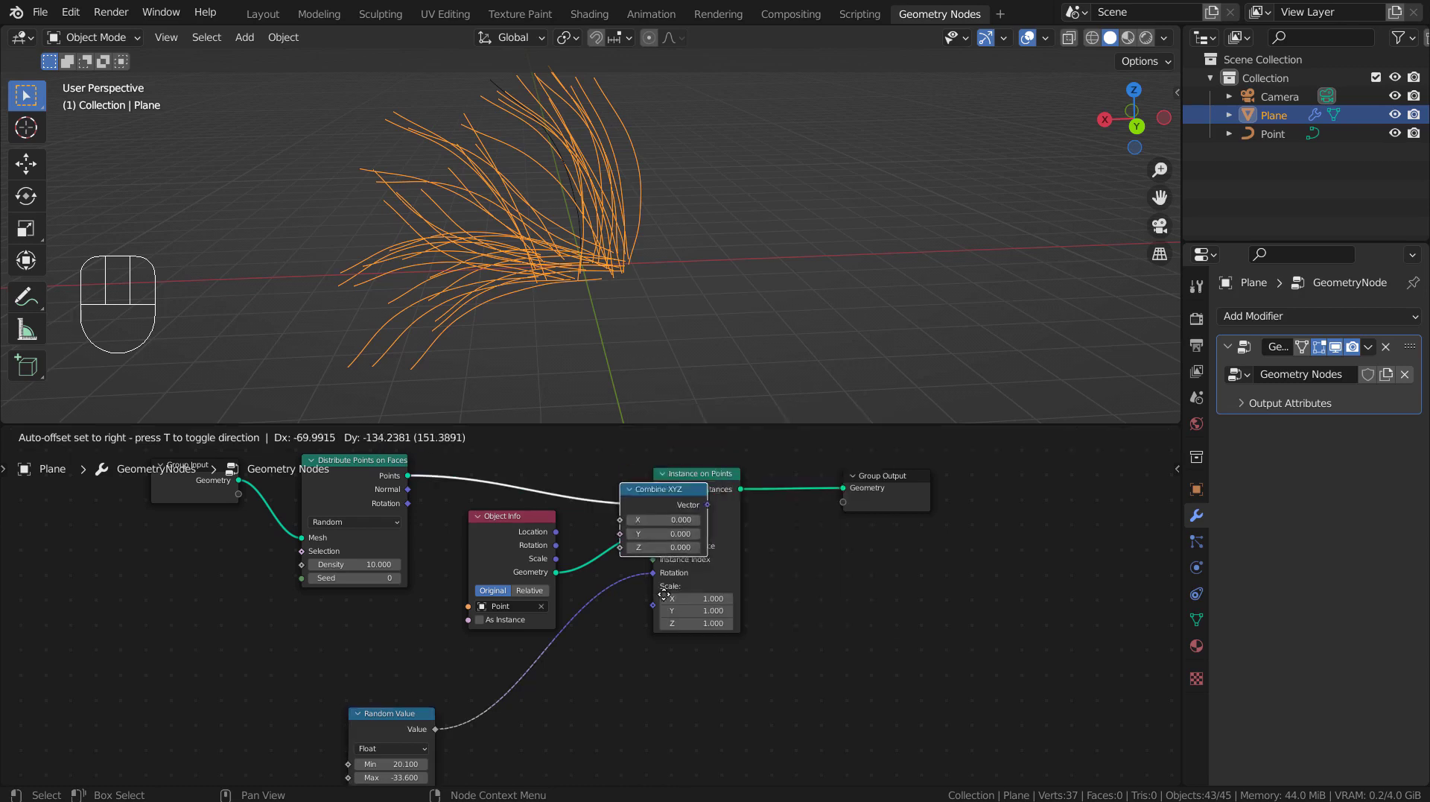
pyautogui.click(600, 751)
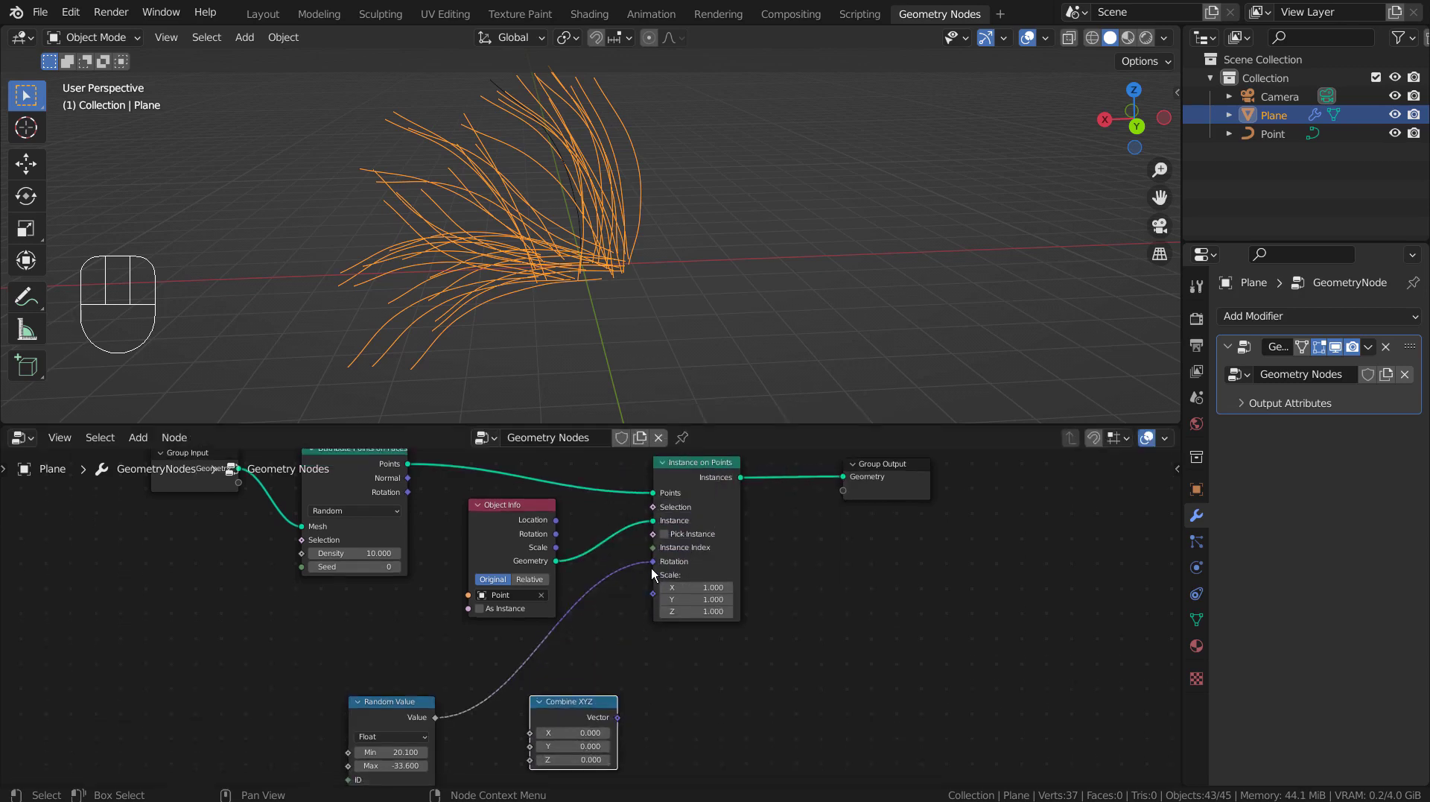
# Replace the Random Value rotation link with Combine XYZ's Vector output
pyautogui.moveTo(654, 566); pyautogui.dragTo(592, 669)
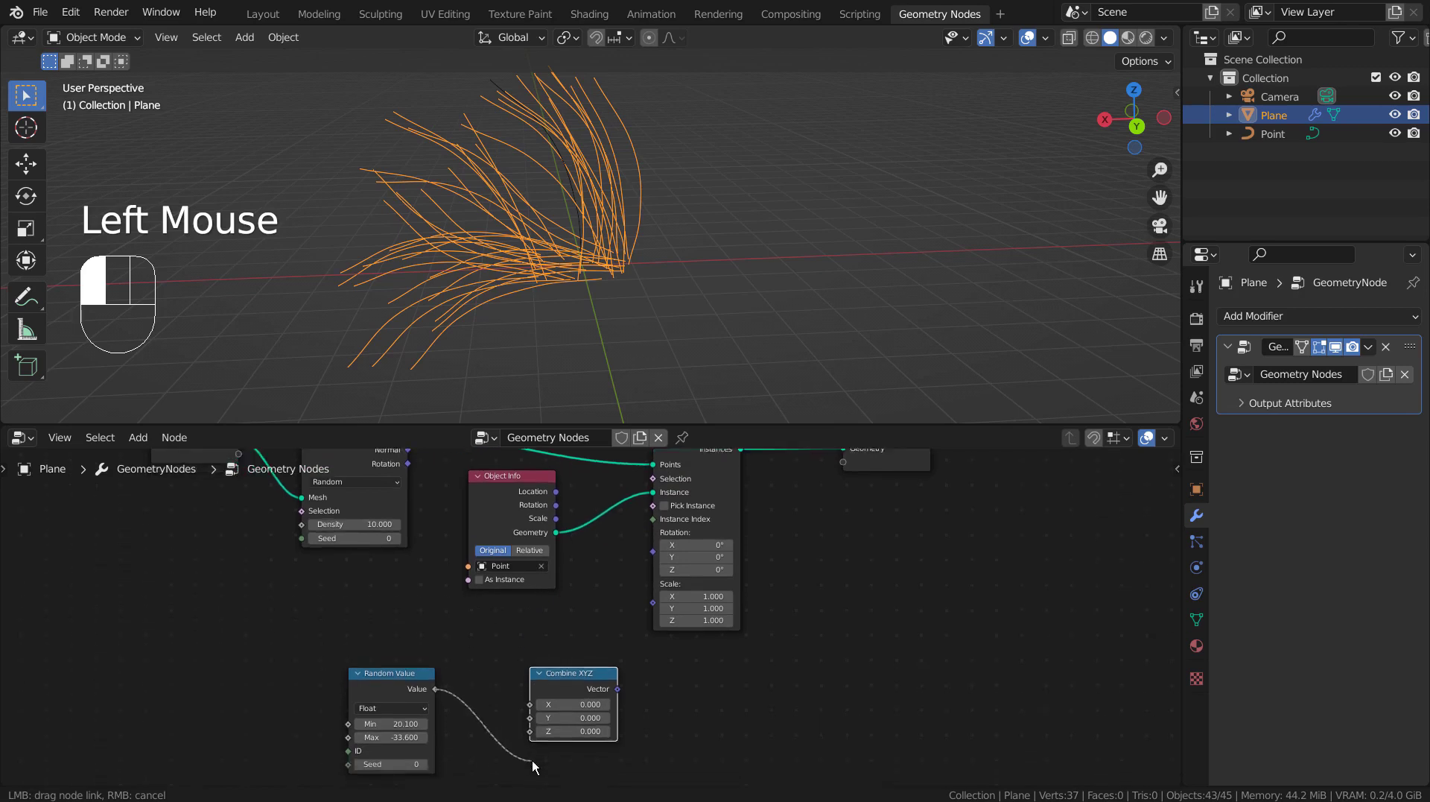
pyautogui.moveTo(547, 747)
pyautogui.mouseDown()
pyautogui.moveTo(654, 590)
pyautogui.moveTo(617, 716)
pyautogui.mouseUp()
pyautogui.moveTo(529, 759); pyautogui.dragTo(436, 717)
# Link Random Value into Combine XYZ's Z input so curves rotate randomly around Z
pyautogui.moveTo(565, 701)
pyautogui.mouseDown()
pyautogui.moveTo(519, 635)
pyautogui.moveTo(538, 641)
pyautogui.mouseUp()
pyautogui.scroll(3, 673, 127)
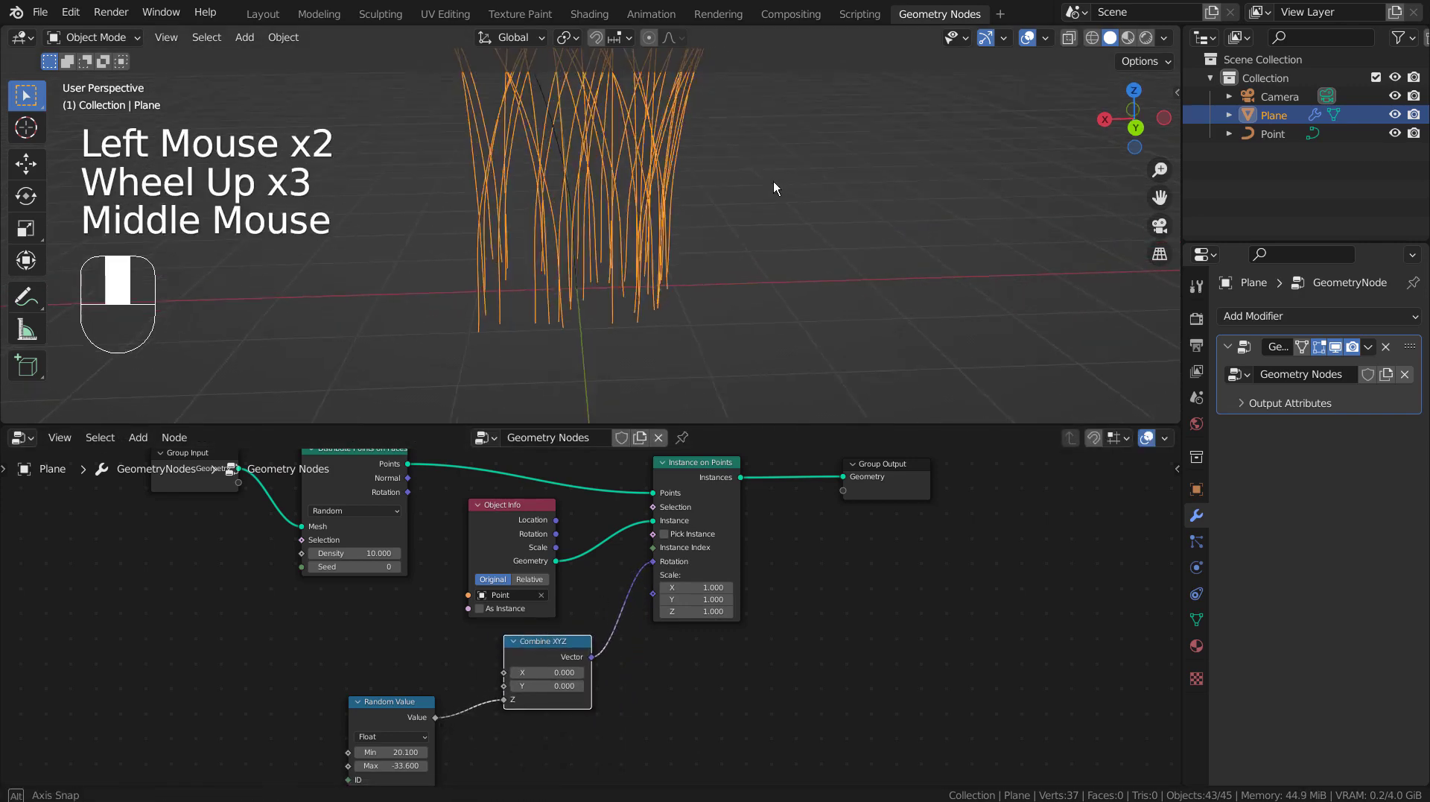
pyautogui.moveTo(773, 181)
pyautogui.mouseDown(button='middle')
pyautogui.moveTo(730, 218)
pyautogui.moveTo(745, 264)
pyautogui.moveTo(761, 230)
pyautogui.mouseUp(button='middle')
pyautogui.scroll(-2, 730, 218)
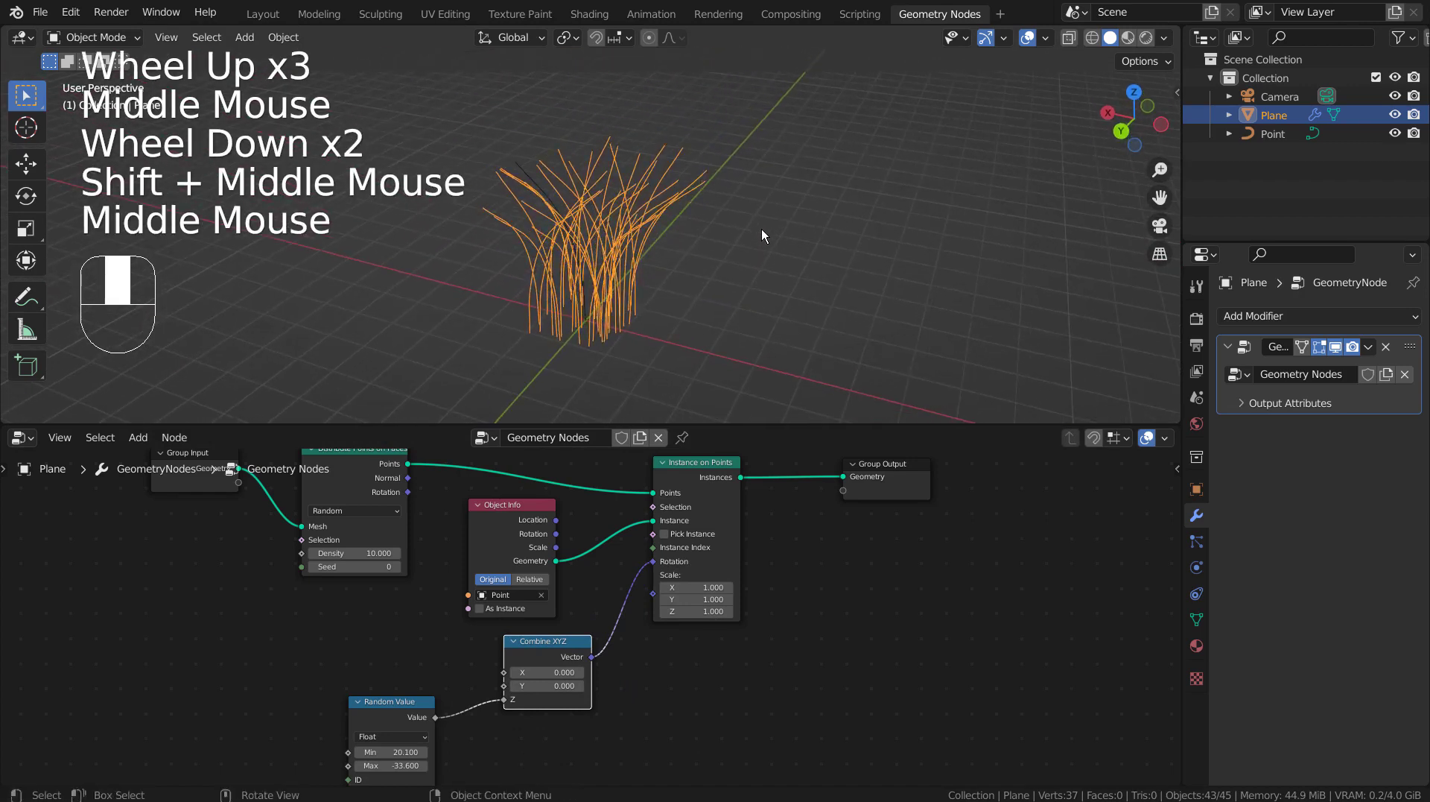
# Set the Random Value Min to 0, then drag the range to roughly 66 and 8.4
pyautogui.moveTo(411, 716)
pyautogui.mouseDown()
pyautogui.moveTo(406, 660)
pyautogui.moveTo(379, 696)
pyautogui.mouseUp()
pyautogui.click(387, 696)
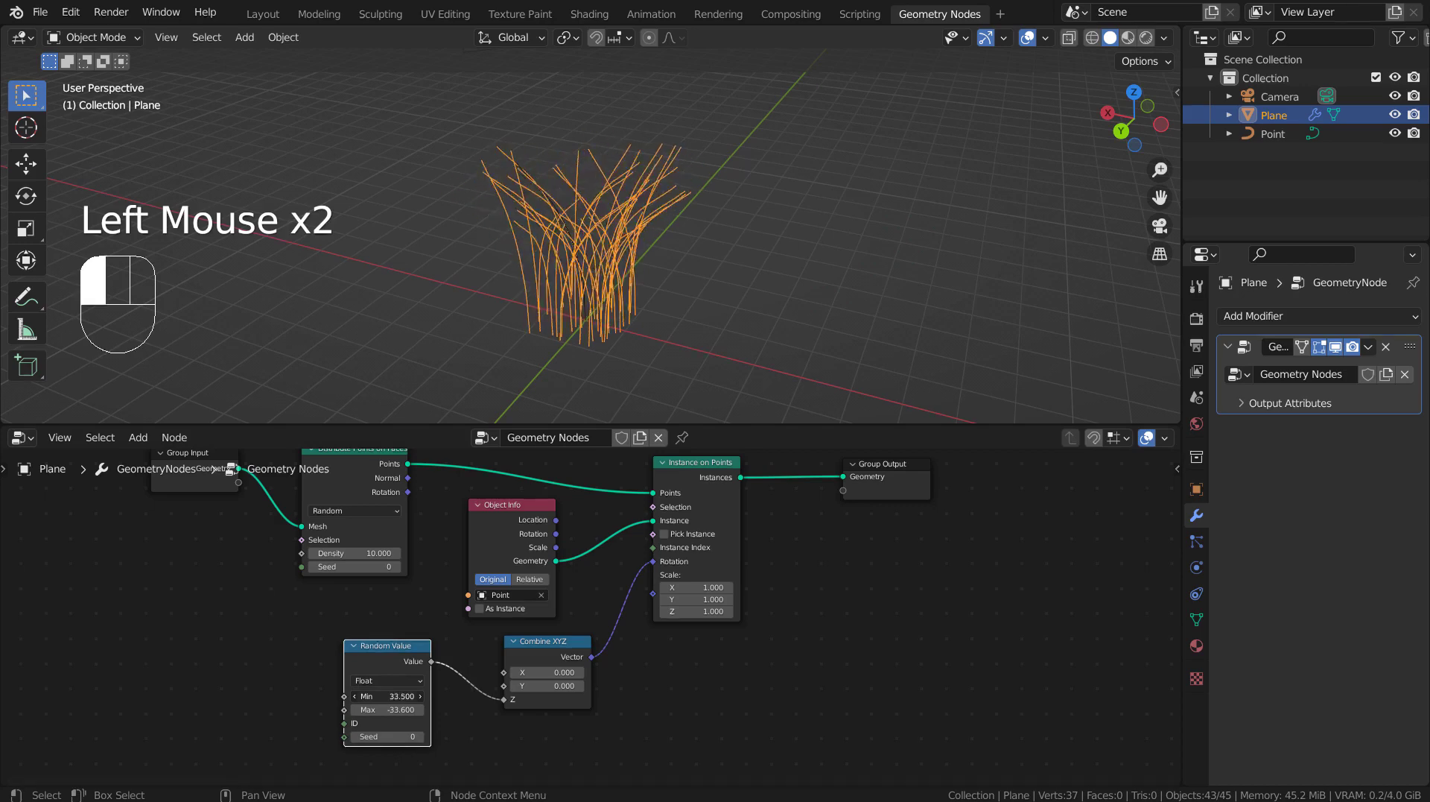
pyautogui.click(380, 695)
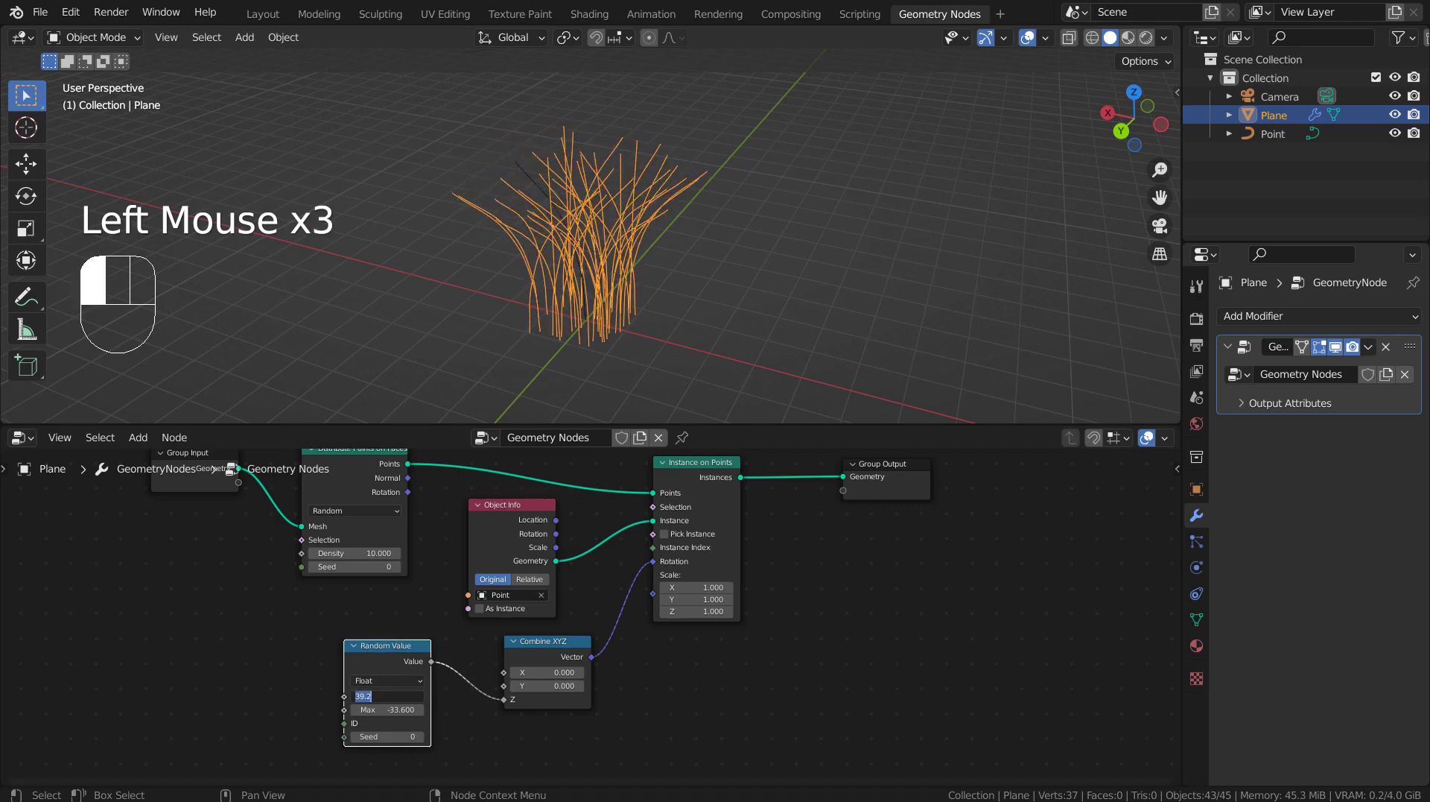
pyautogui.press('Return')
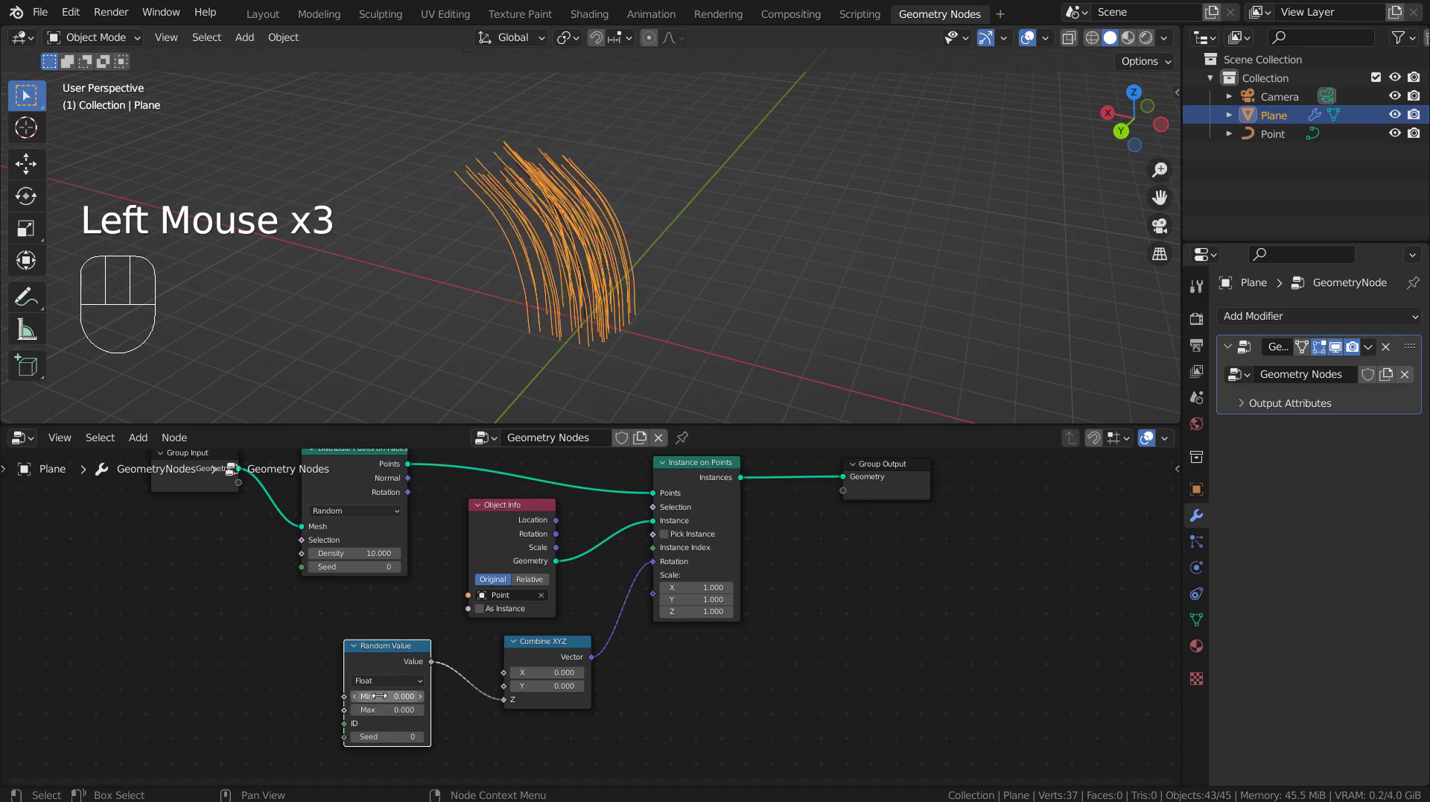
pyautogui.moveTo(371, 708); pyautogui.dragTo(611, 708)
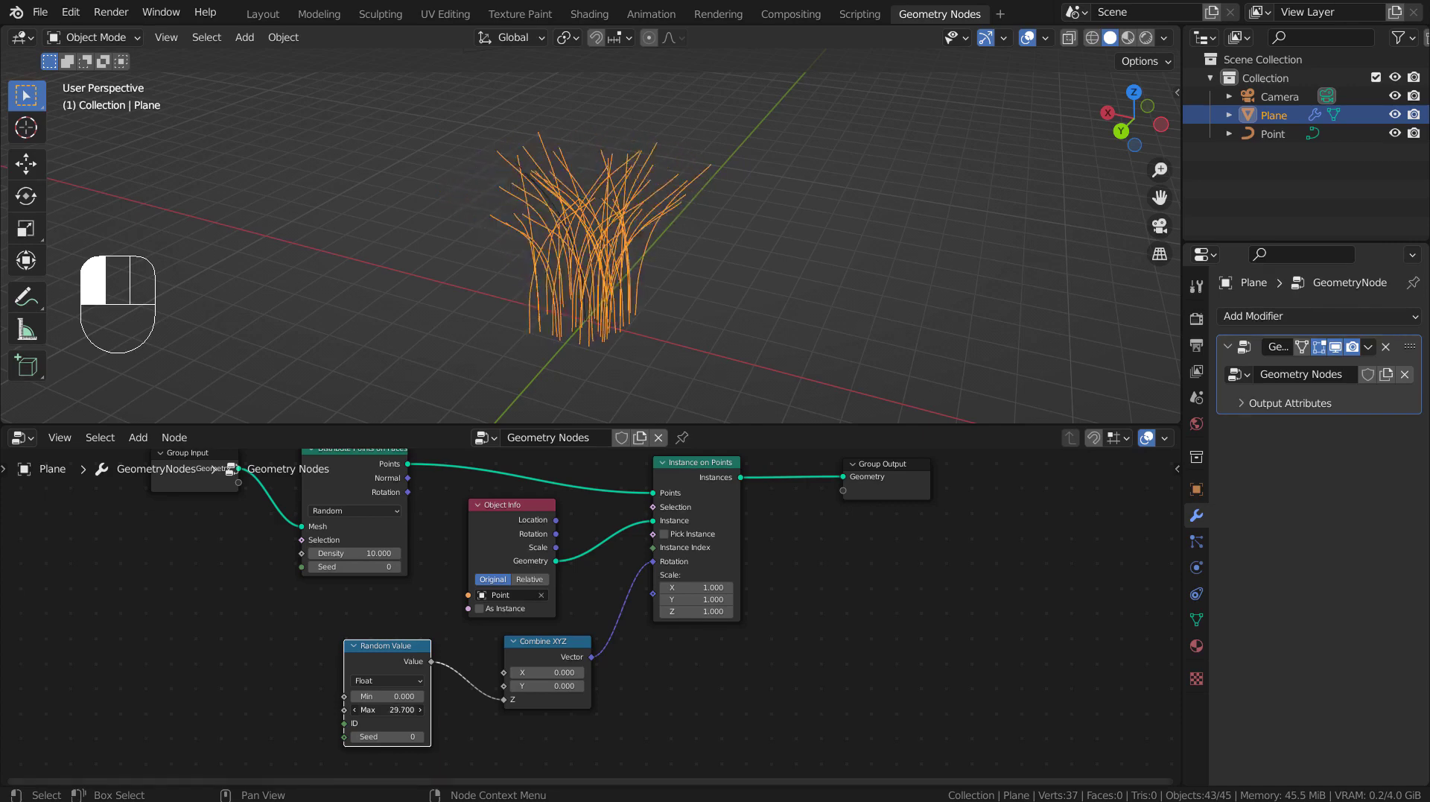
pyautogui.moveTo(610, 708)
pyautogui.mouseDown()
pyautogui.moveTo(388, 705)
pyautogui.moveTo(547, 700)
pyautogui.mouseUp()
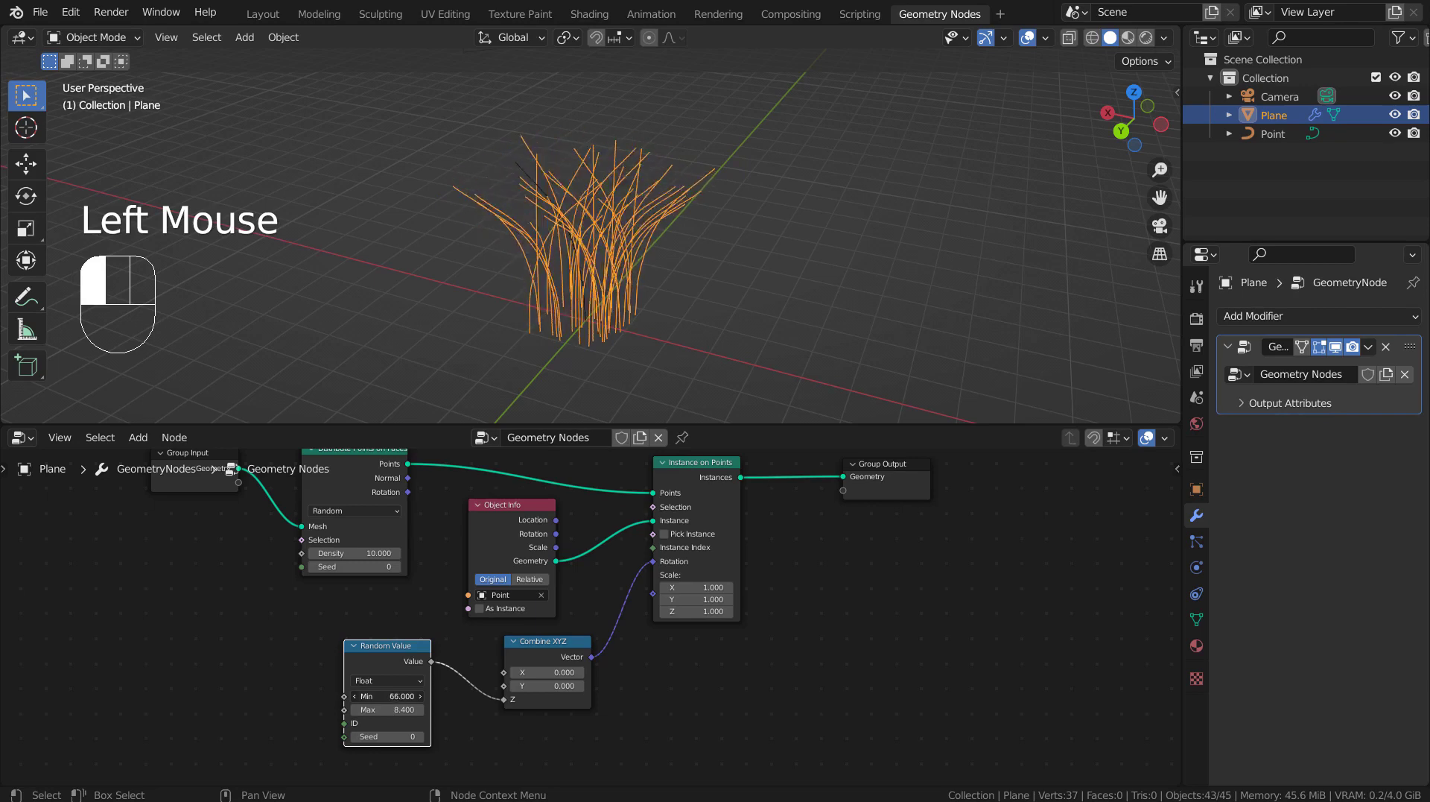
# Lower Random Value Min toward -26.2, briefly link another axis, then unlink Y
pyautogui.moveTo(628, 699)
pyautogui.mouseDown()
pyautogui.moveTo(337, 700)
pyautogui.moveTo(401, 695)
pyautogui.moveTo(476, 663)
pyautogui.moveTo(504, 685)
pyautogui.moveTo(497, 668)
pyautogui.moveTo(372, 696)
pyautogui.moveTo(417, 709)
pyautogui.moveTo(365, 709)
pyautogui.mouseUp()
pyautogui.click(431, 661)
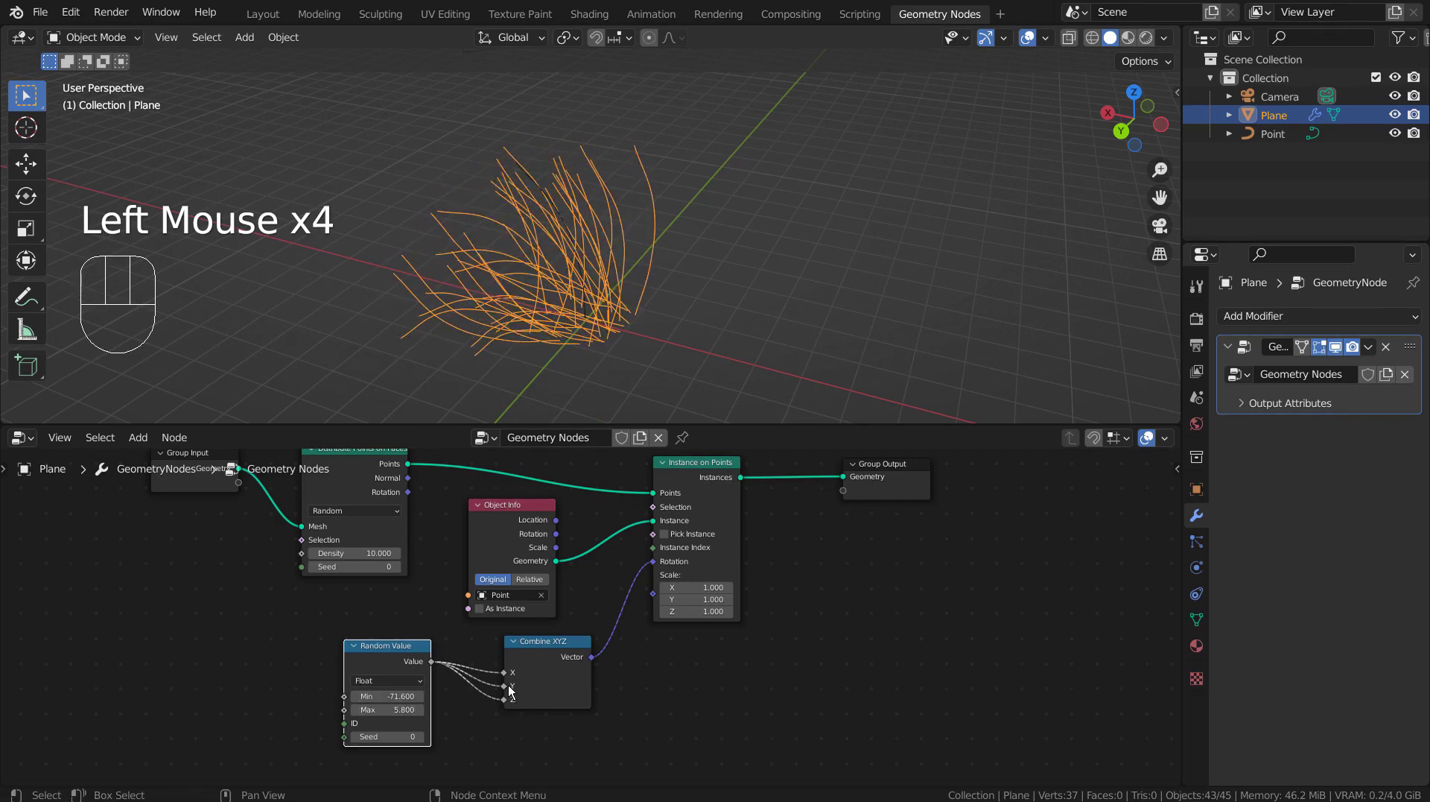
pyautogui.moveTo(505, 686)
pyautogui.mouseDown()
pyautogui.moveTo(510, 675)
pyautogui.moveTo(438, 700)
pyautogui.moveTo(350, 698)
pyautogui.moveTo(417, 695)
pyautogui.mouseUp()
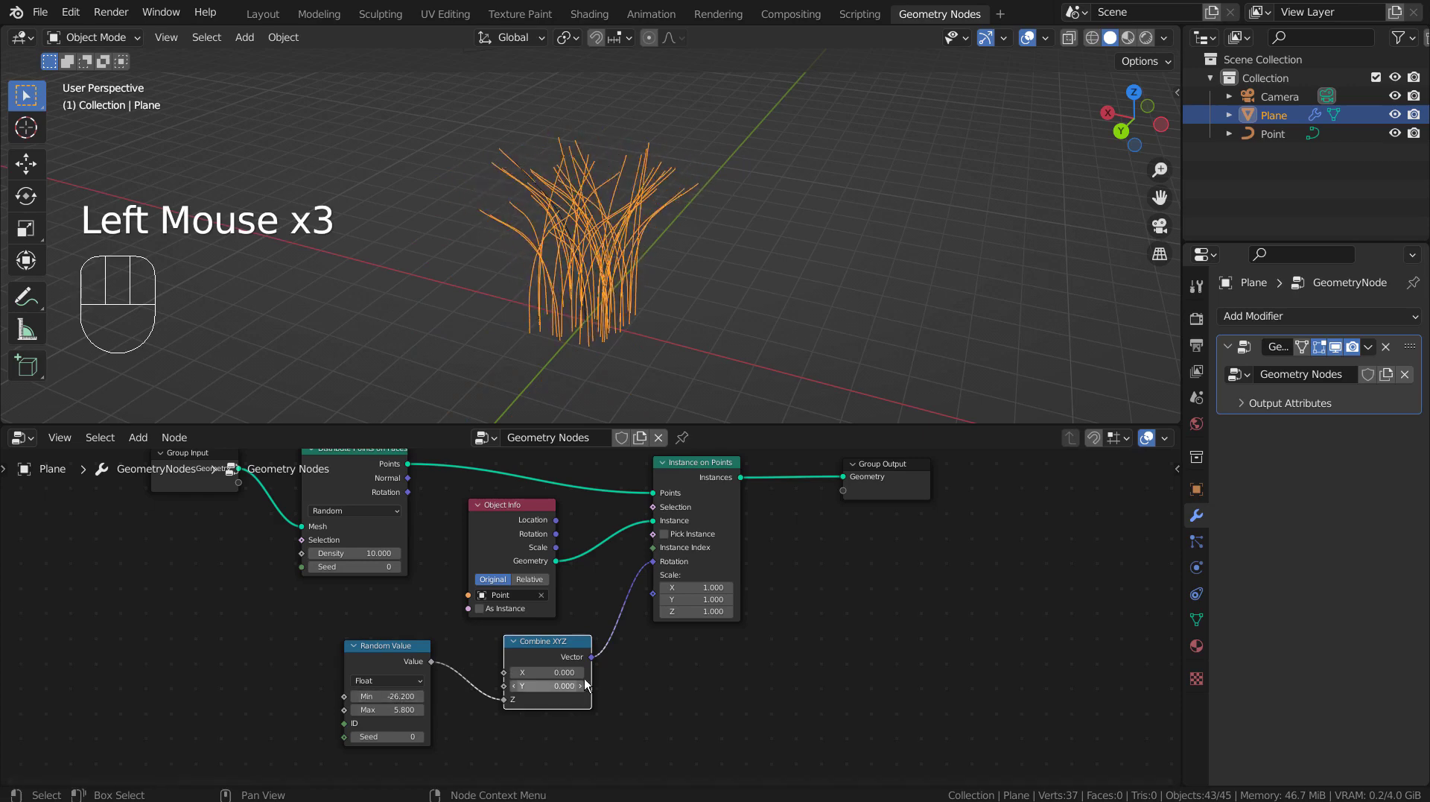
pyautogui.moveTo(548, 672)
pyautogui.mouseDown()
pyautogui.moveTo(566, 671)
pyautogui.moveTo(544, 672)
pyautogui.mouseUp()
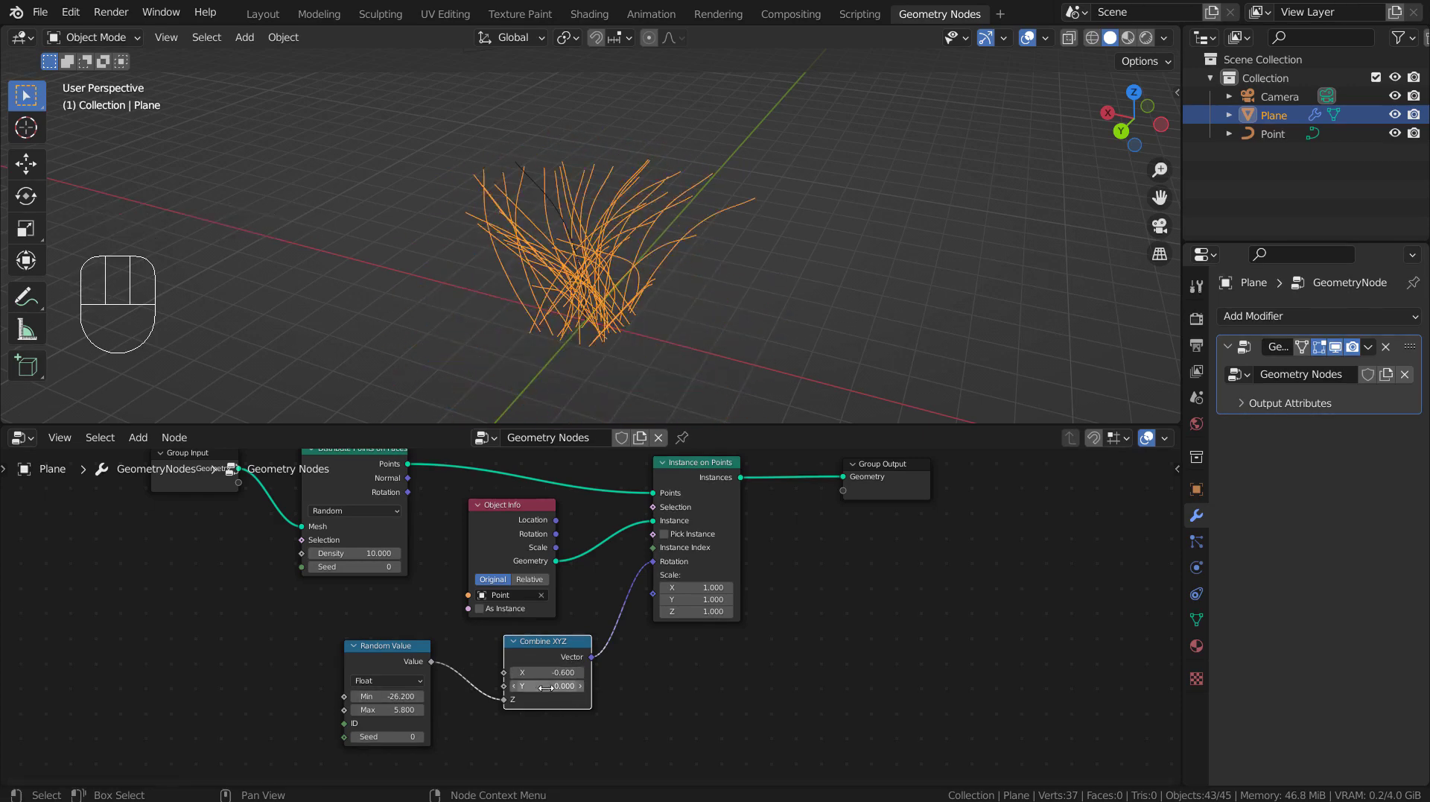
pyautogui.moveTo(551, 685)
pyautogui.mouseDown()
pyautogui.moveTo(563, 685)
pyautogui.moveTo(537, 685)
pyautogui.mouseUp()
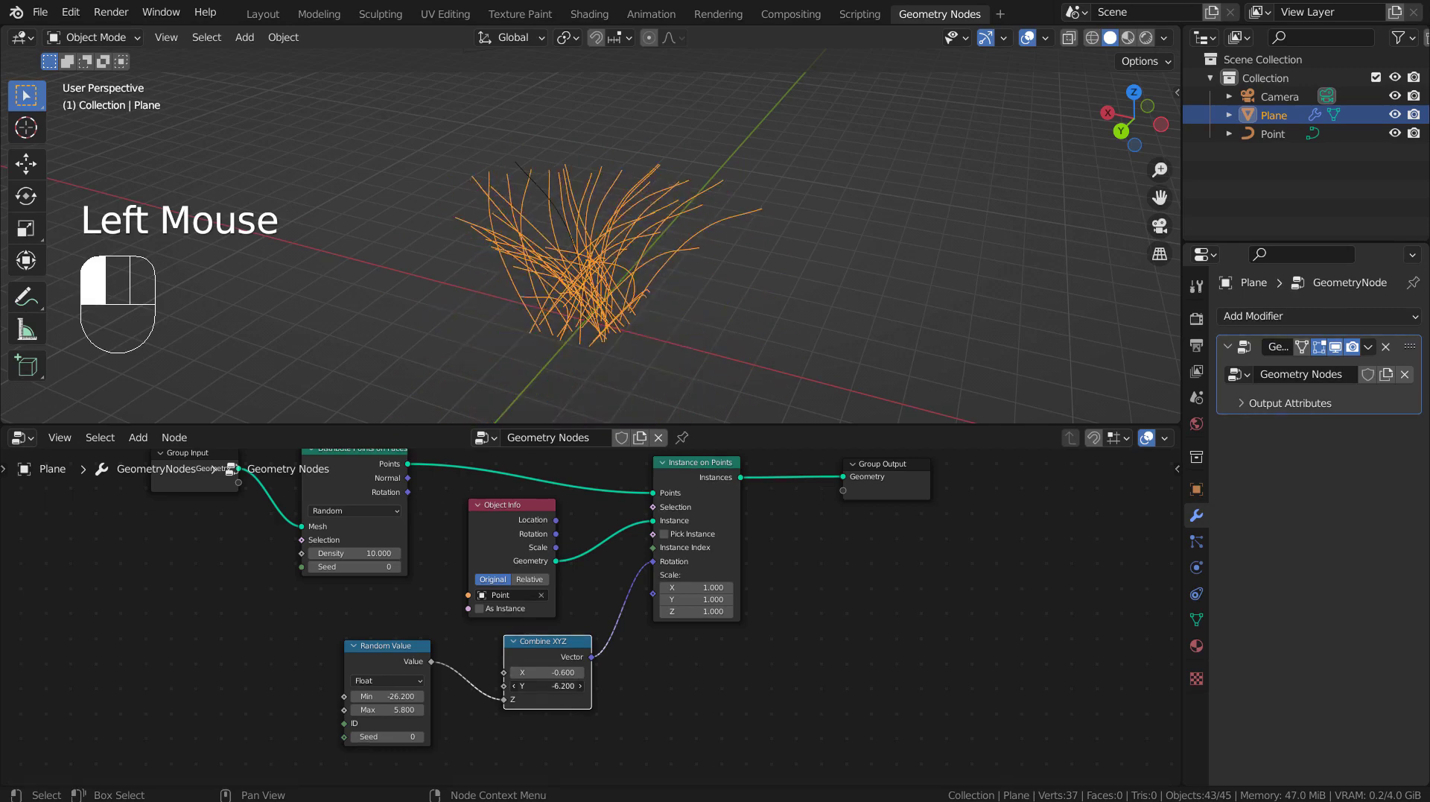
pyautogui.doubleClick(547, 672)
pyautogui.write('0')
pyautogui.press('Tab')
pyautogui.write('0')
pyautogui.press('Return')
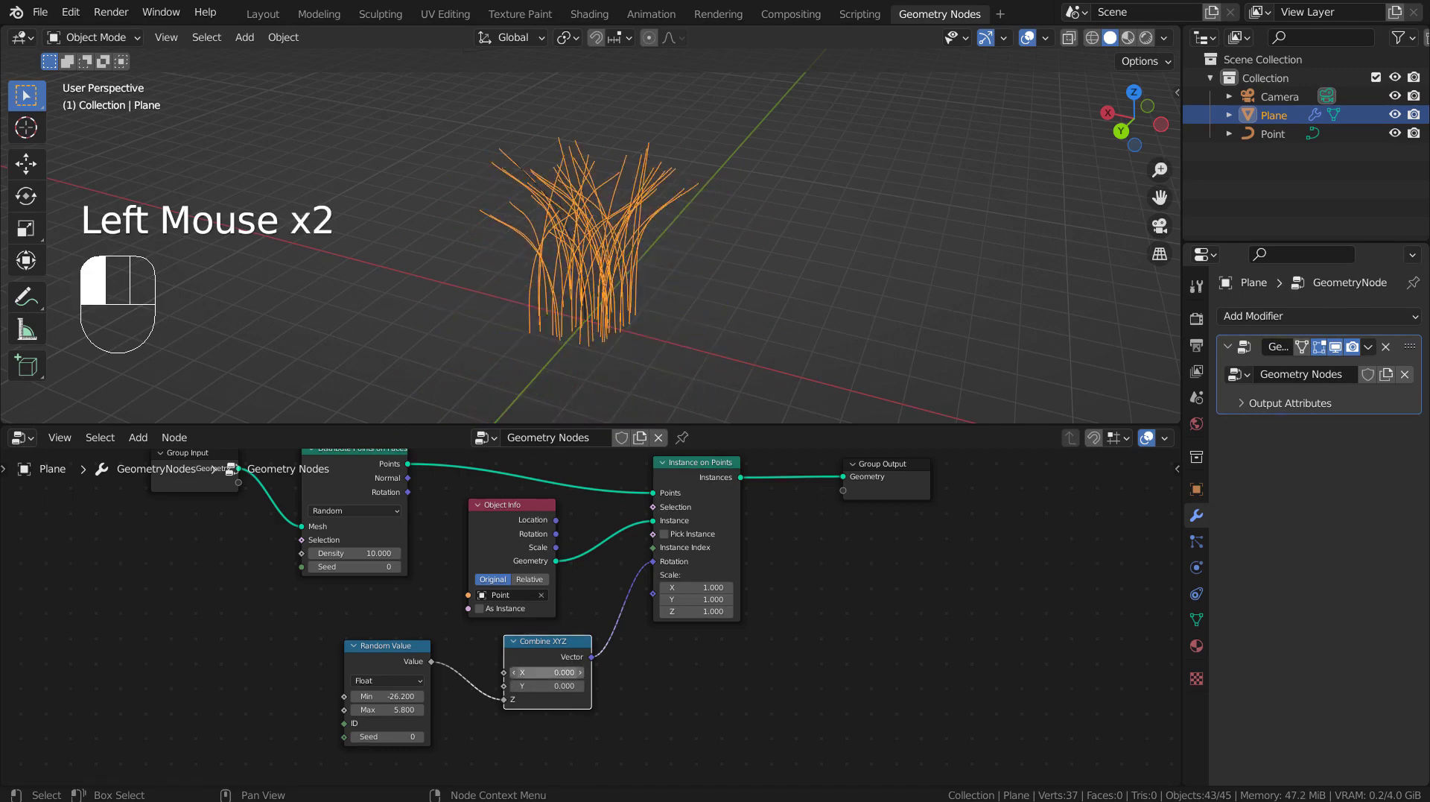